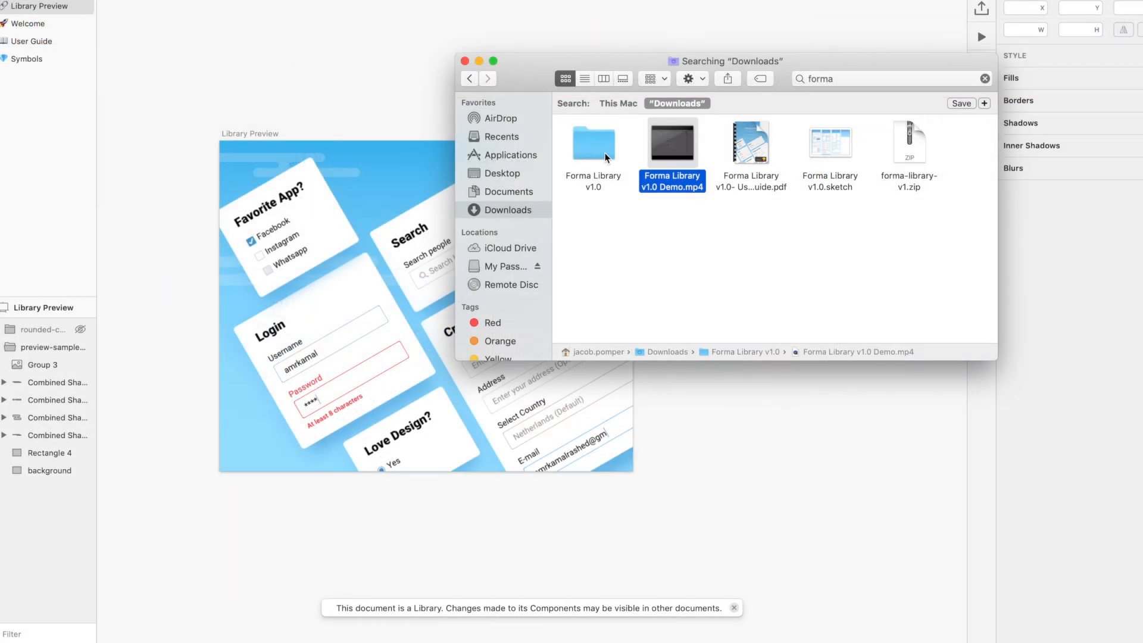
# - Search Downloads in Finder for 'forma' to list the Forma Library folder, video, PDF, .sketch and zip
pyautogui.moveTo(679, 169)
# - Open Forma Library v1.0.sketch and browse its Welcome and User Guide pages
pyautogui.doubleClick(837, 159)
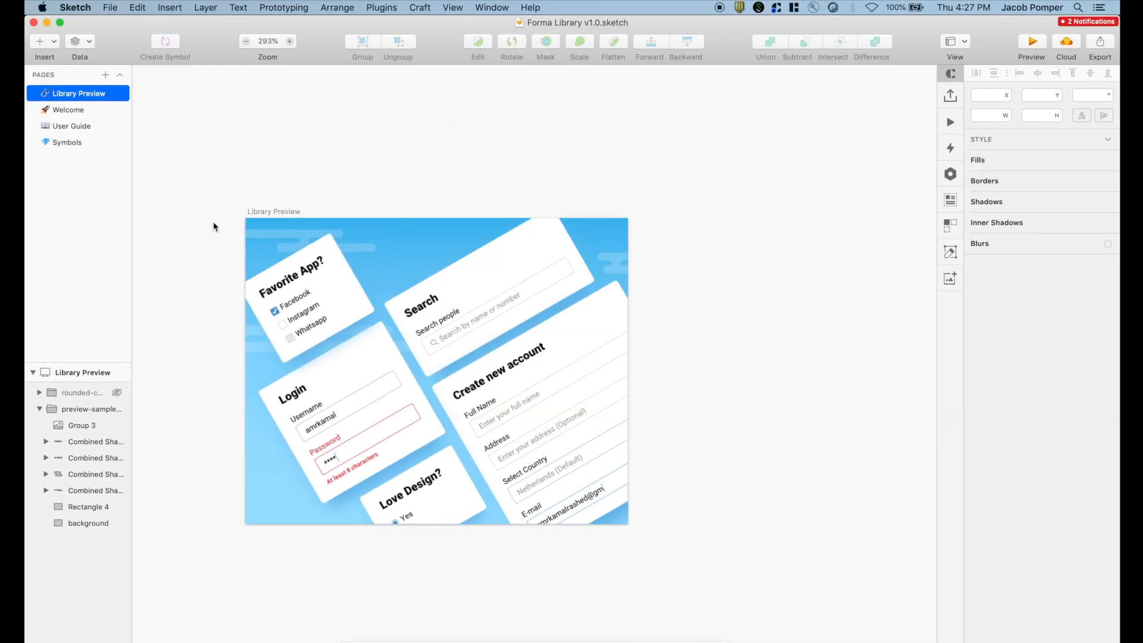
pyautogui.click(77, 111)
pyautogui.scroll(-2, 225, 188)
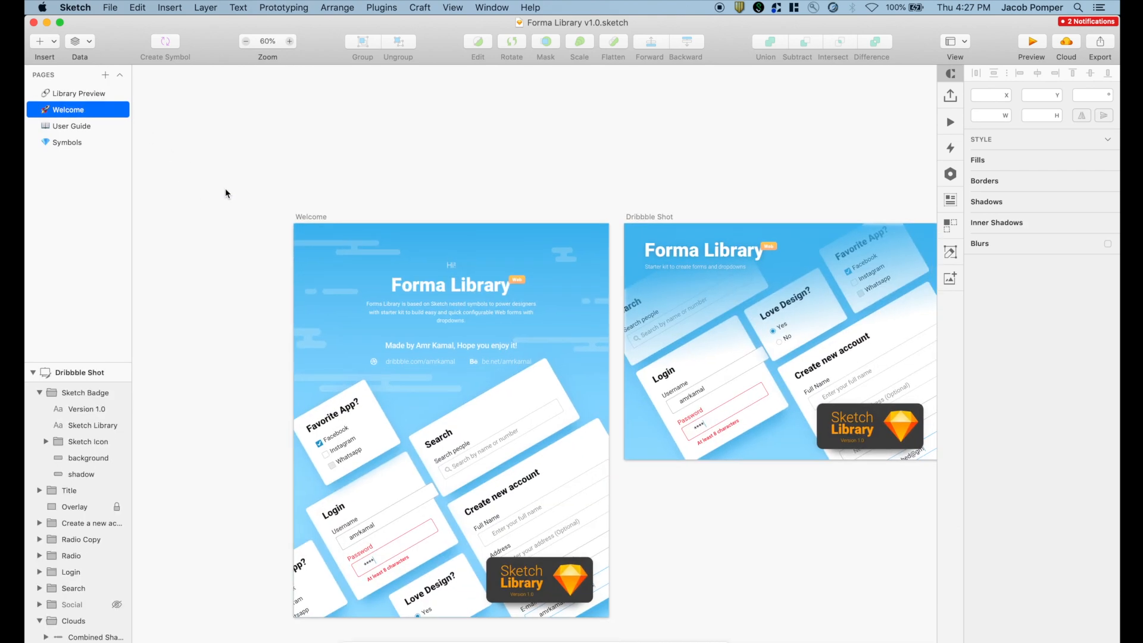
pyautogui.click(69, 126)
pyautogui.scroll(6, 315, 120)
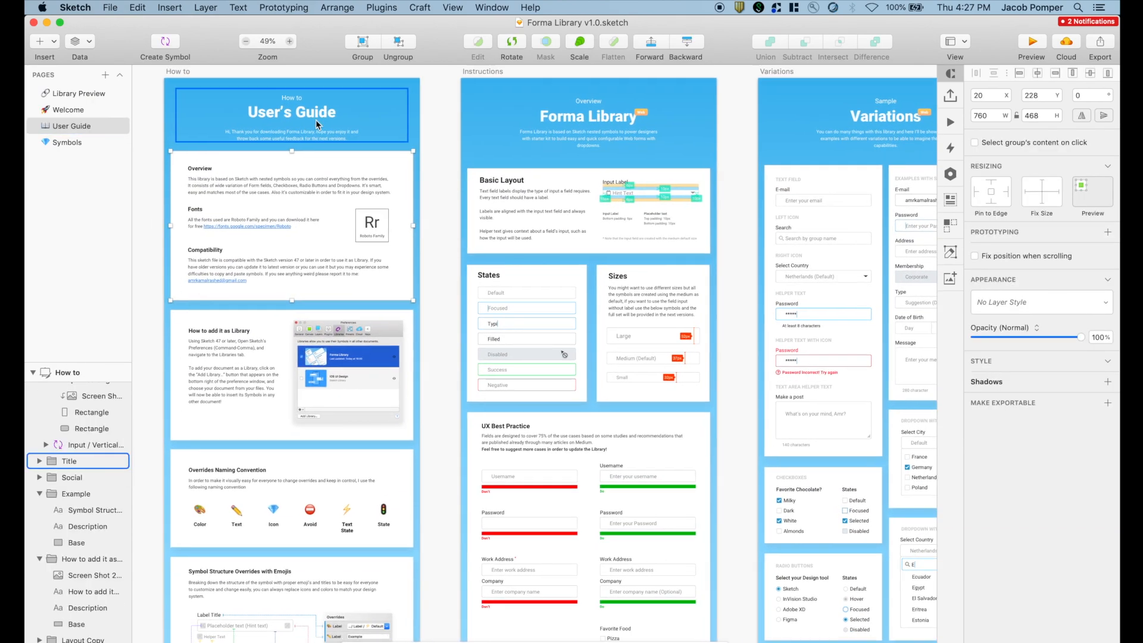
pyautogui.scroll(-5, 314, 119)
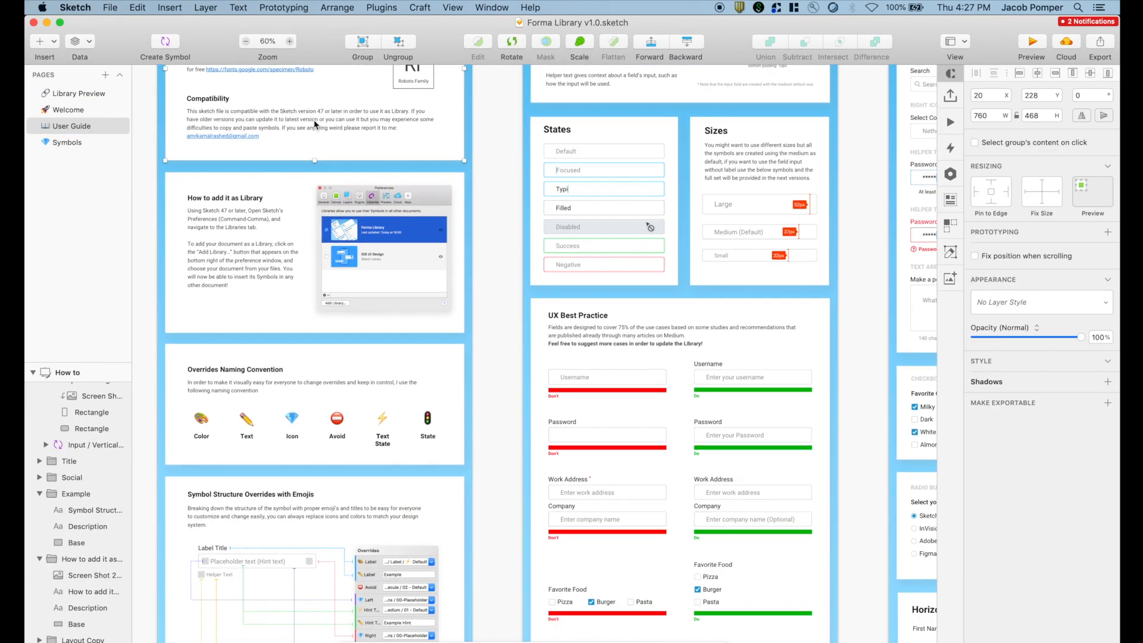
pyautogui.scroll(-2, 314, 124)
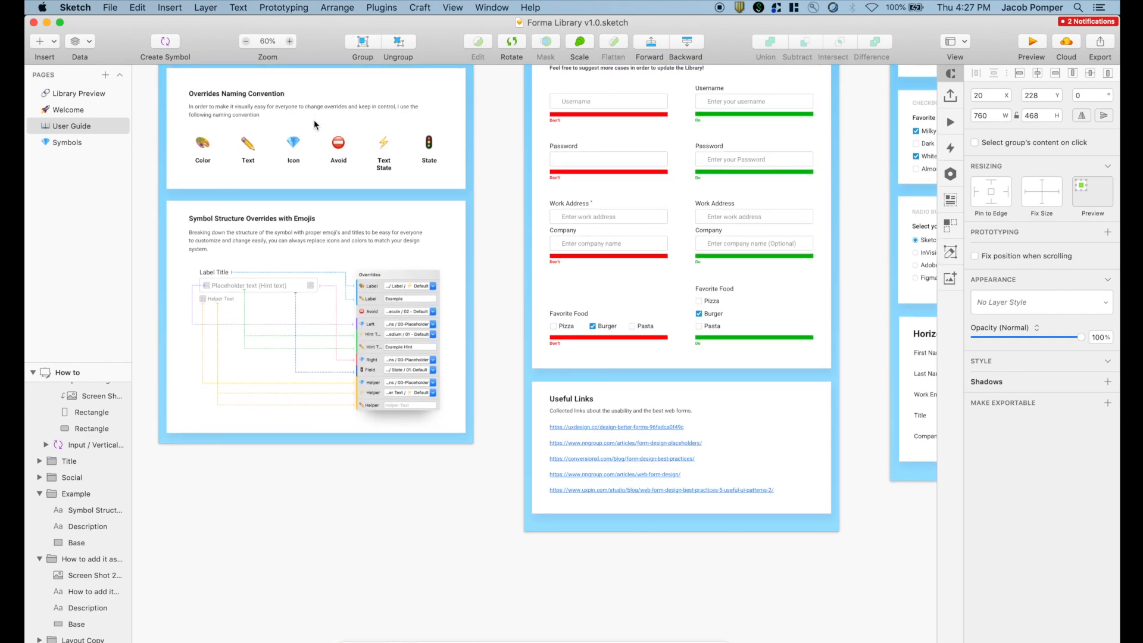
pyautogui.scroll(10, 313, 119)
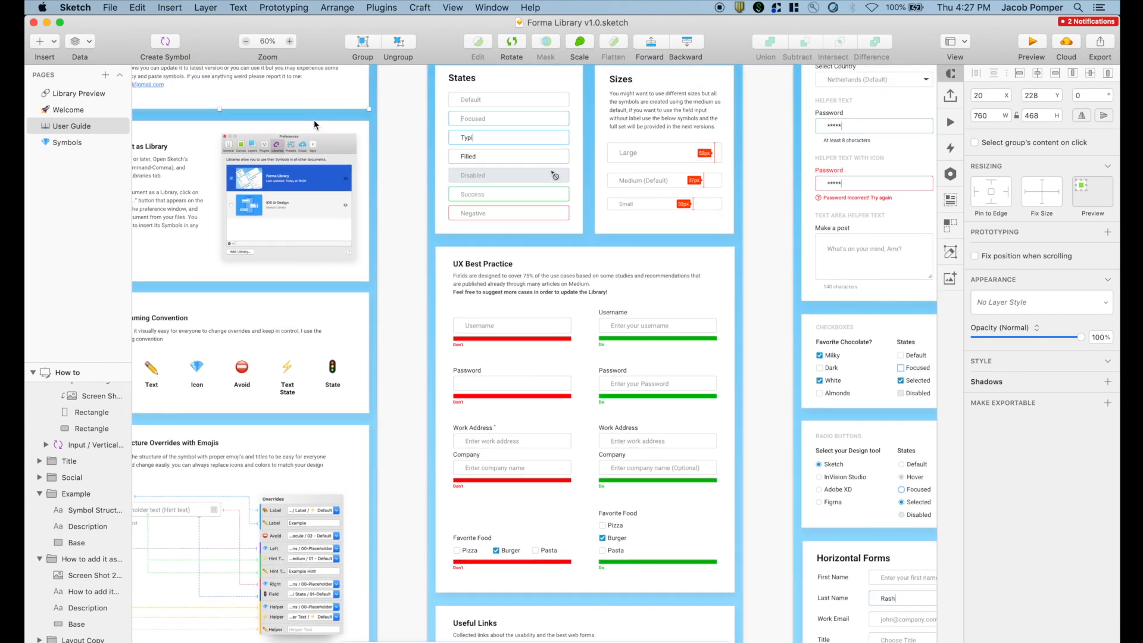
pyautogui.scroll(4, 559, 141)
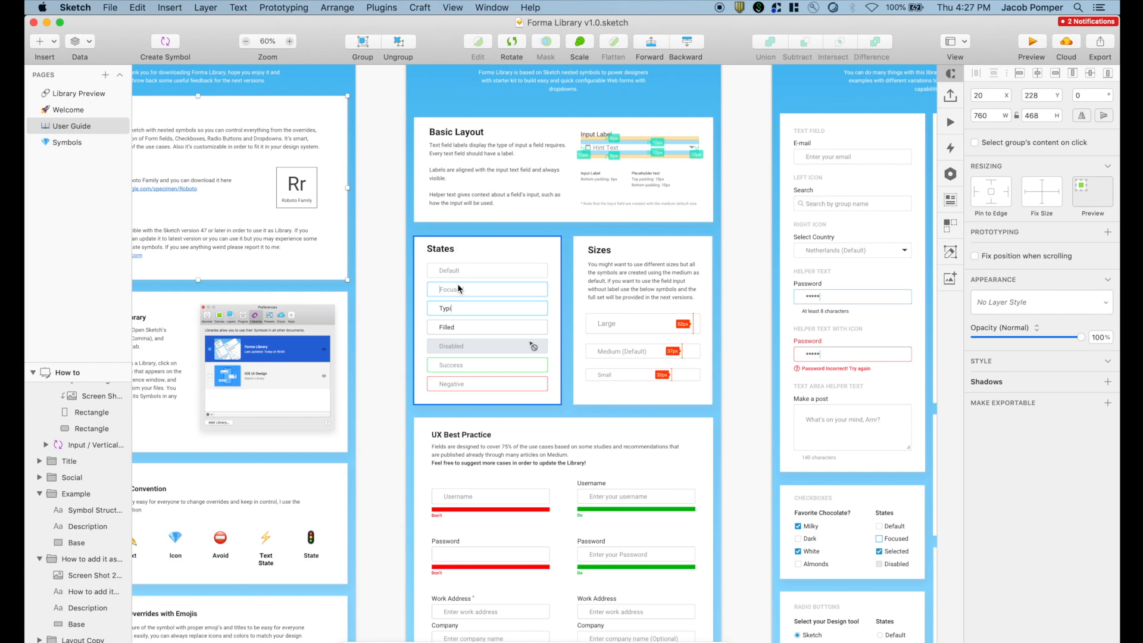
pyautogui.scroll(3, 457, 289)
pyautogui.scroll(-3, 457, 289)
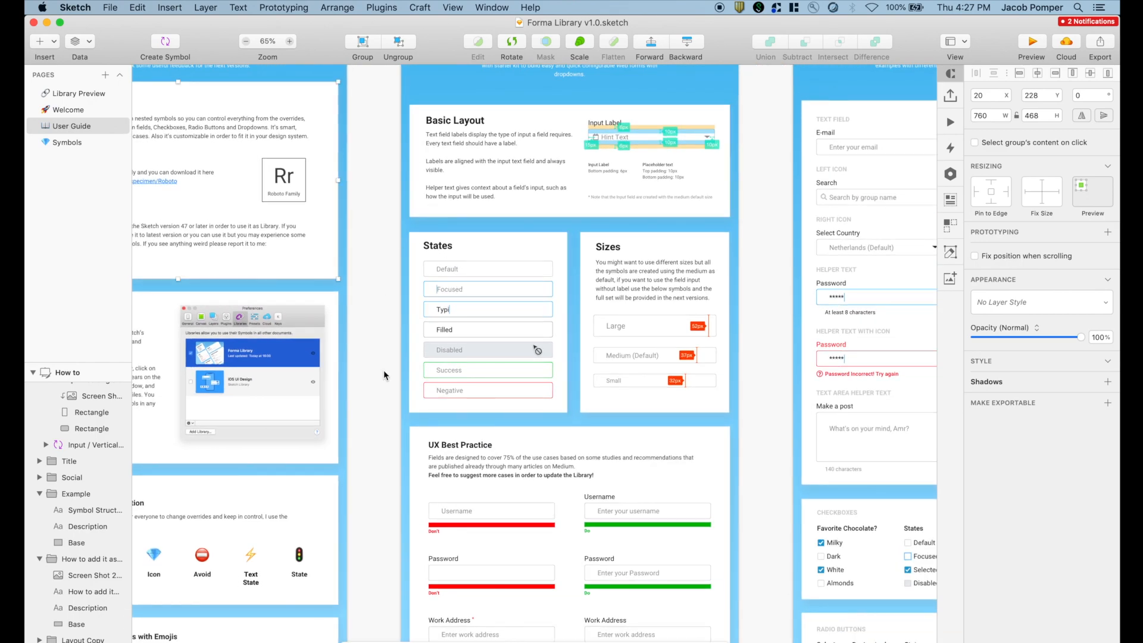
pyautogui.scroll(-3, 499, 339)
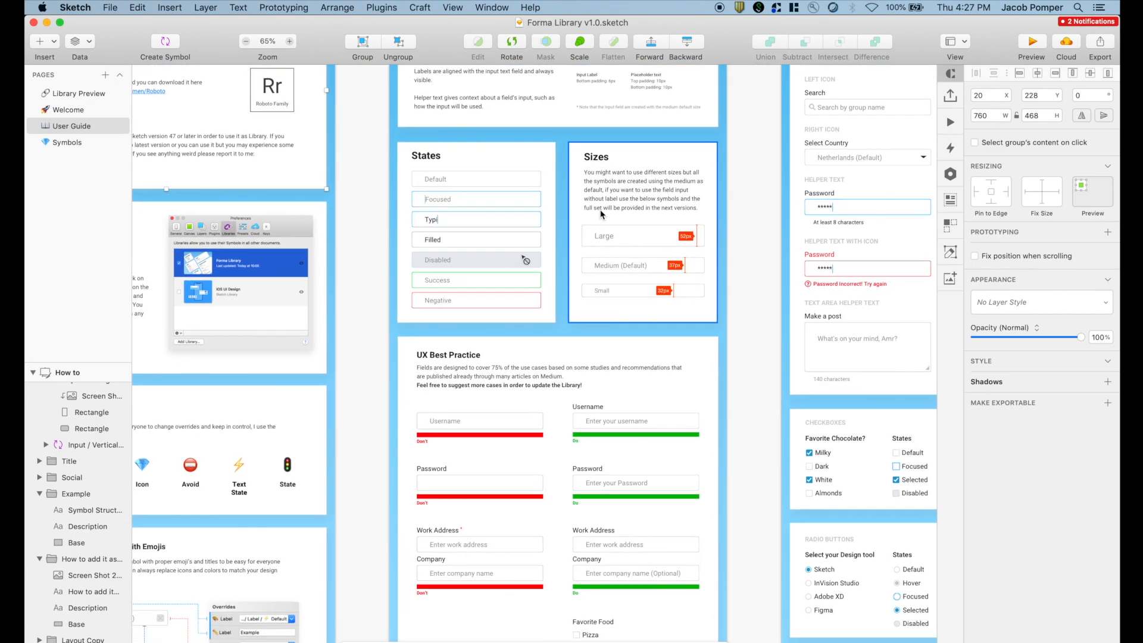
pyautogui.scroll(-5, 686, 267)
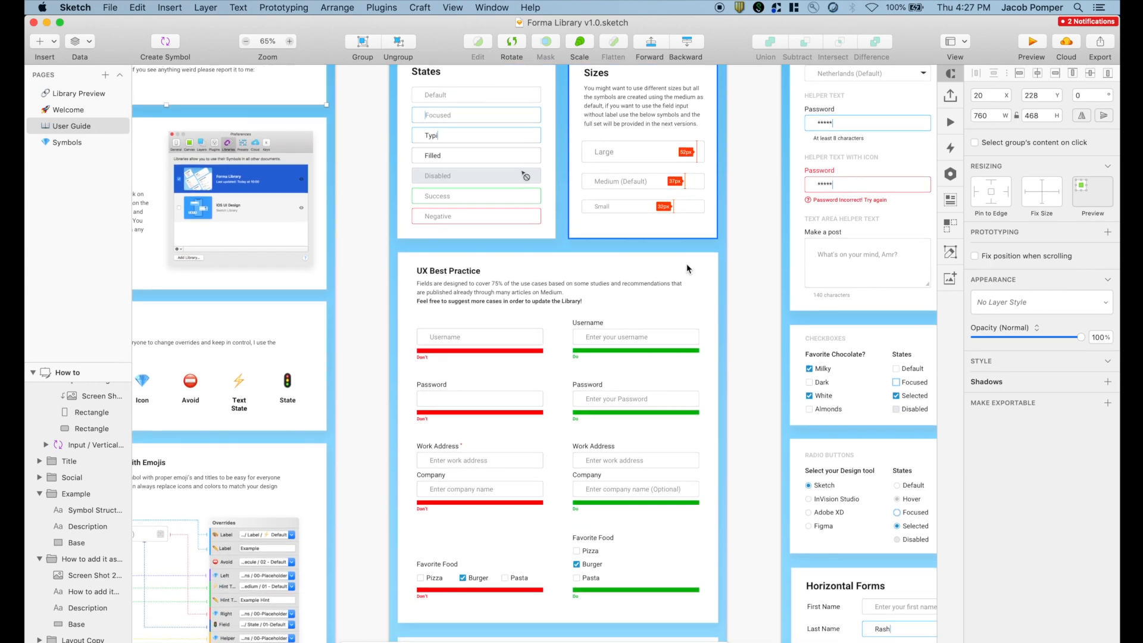
pyautogui.scroll(-3, 687, 267)
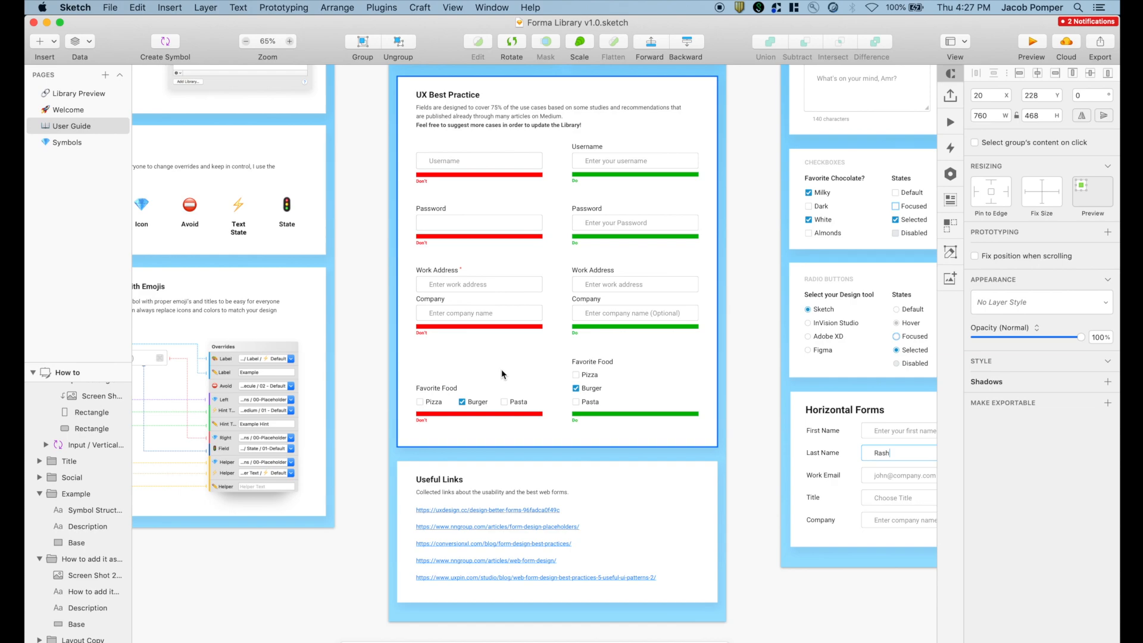
pyautogui.scroll(1, 504, 374)
pyautogui.scroll(-3, 502, 375)
pyautogui.scroll(3, 489, 393)
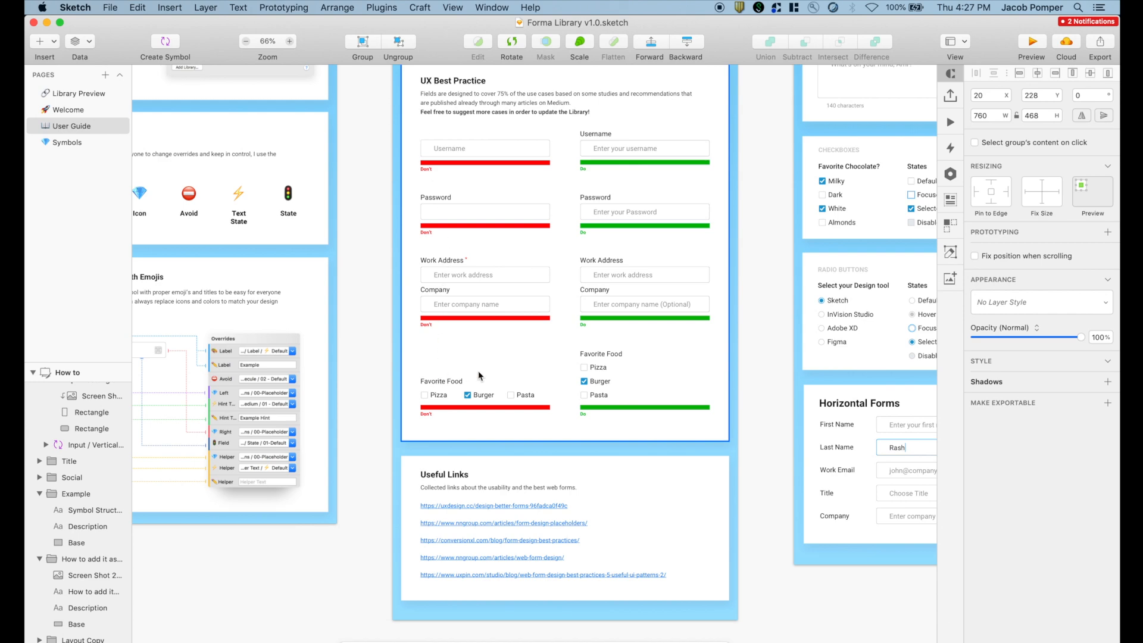
pyautogui.scroll(-5, 479, 376)
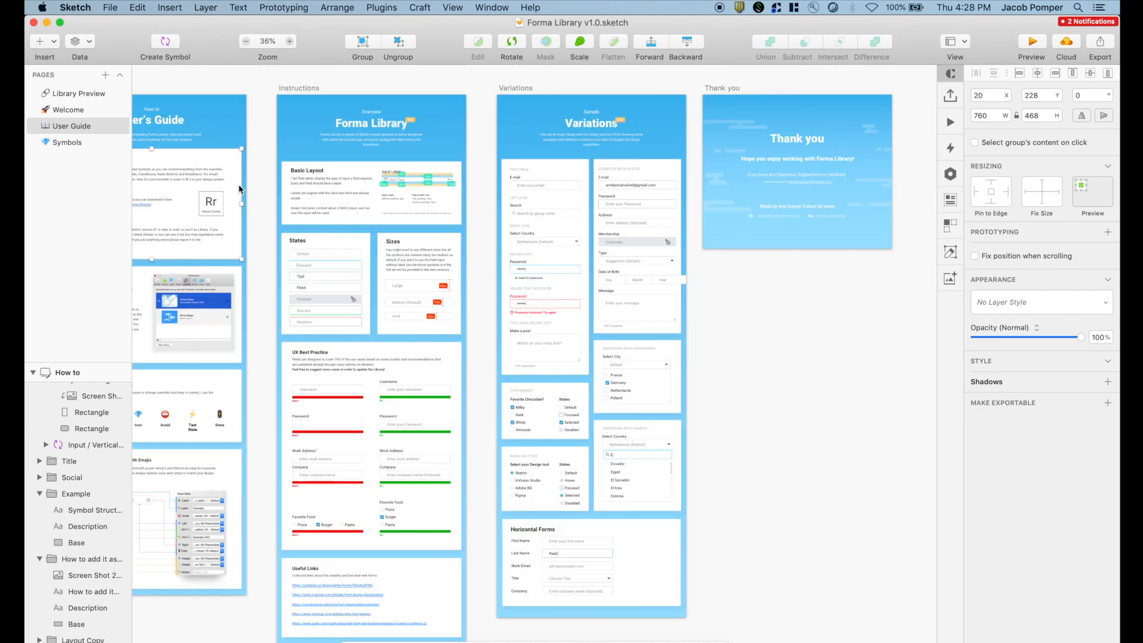
pyautogui.click(67, 143)
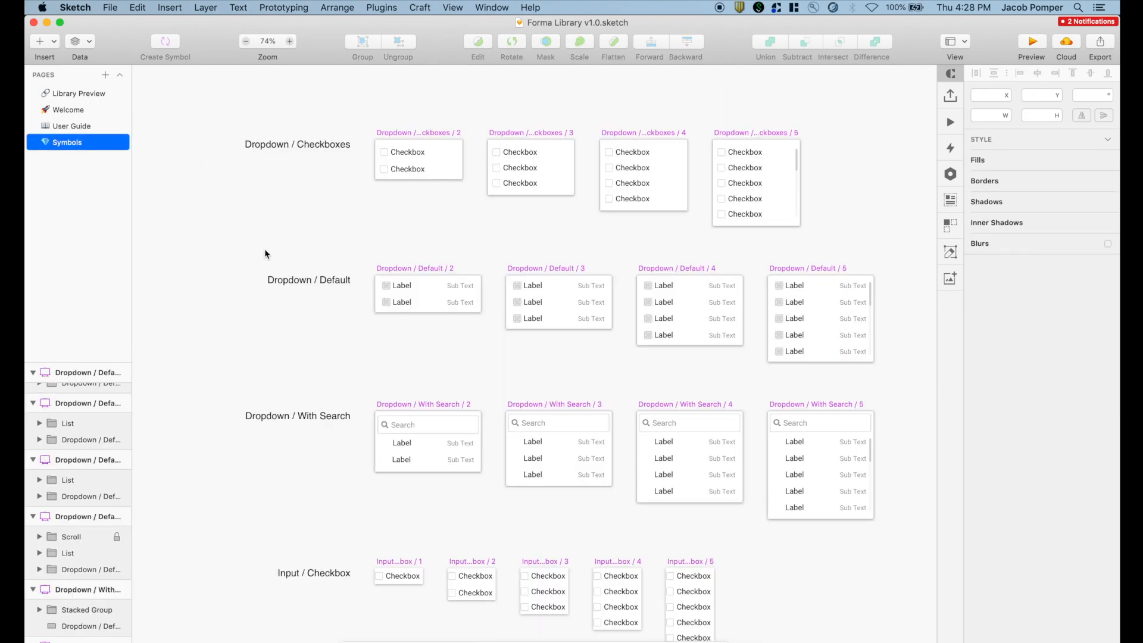
pyautogui.scroll(-4, 265, 255)
pyautogui.scroll(3, 265, 254)
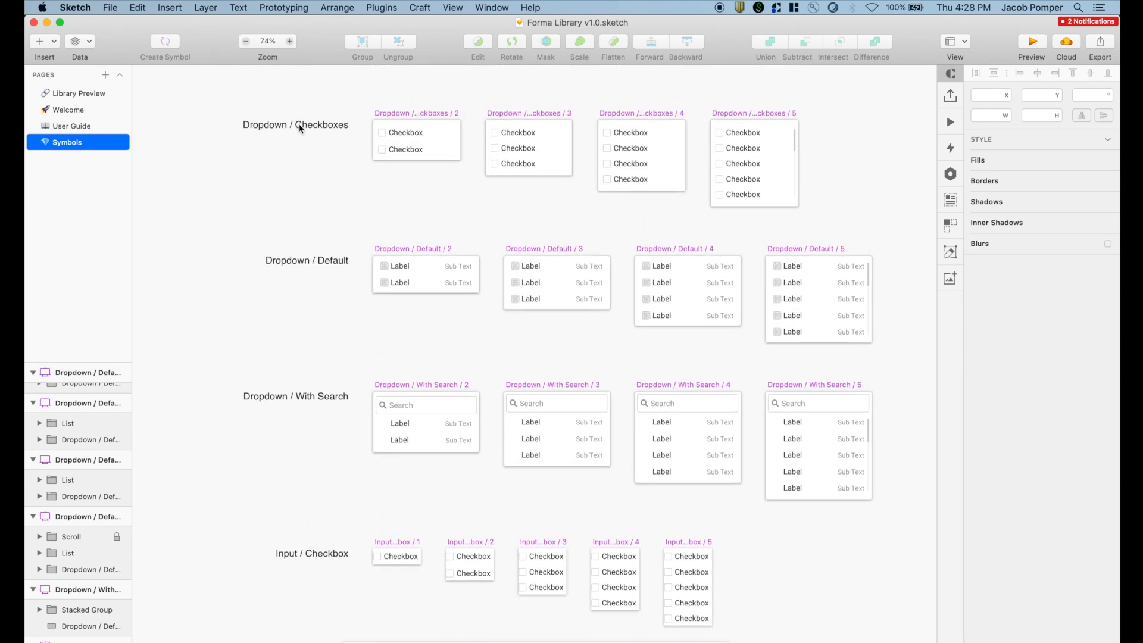
pyautogui.click(390, 135)
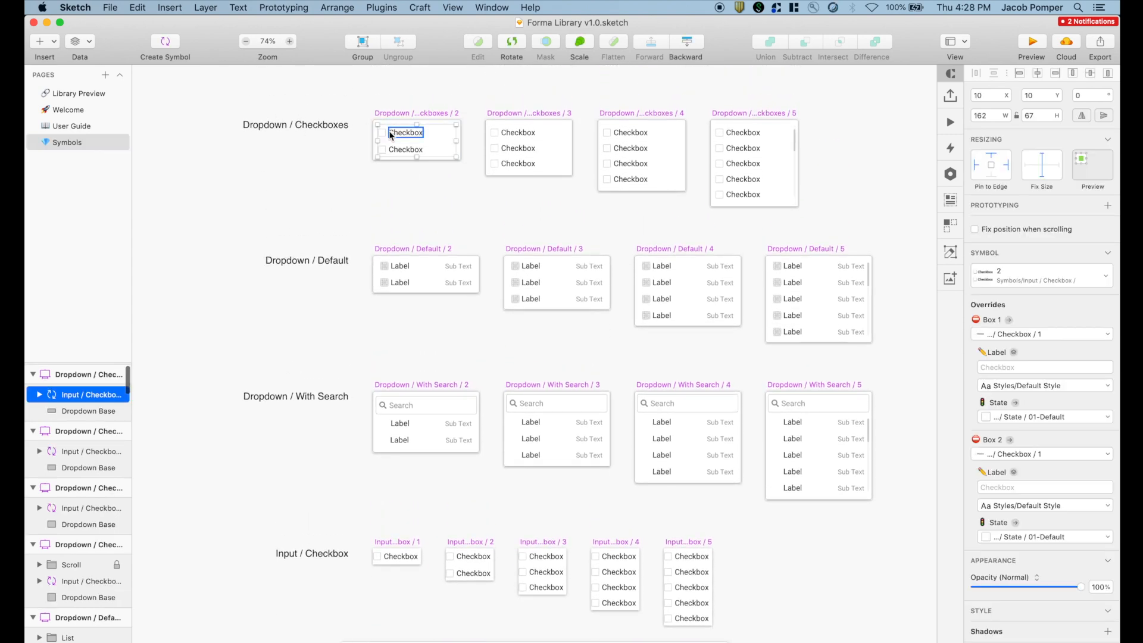
pyautogui.click(421, 283)
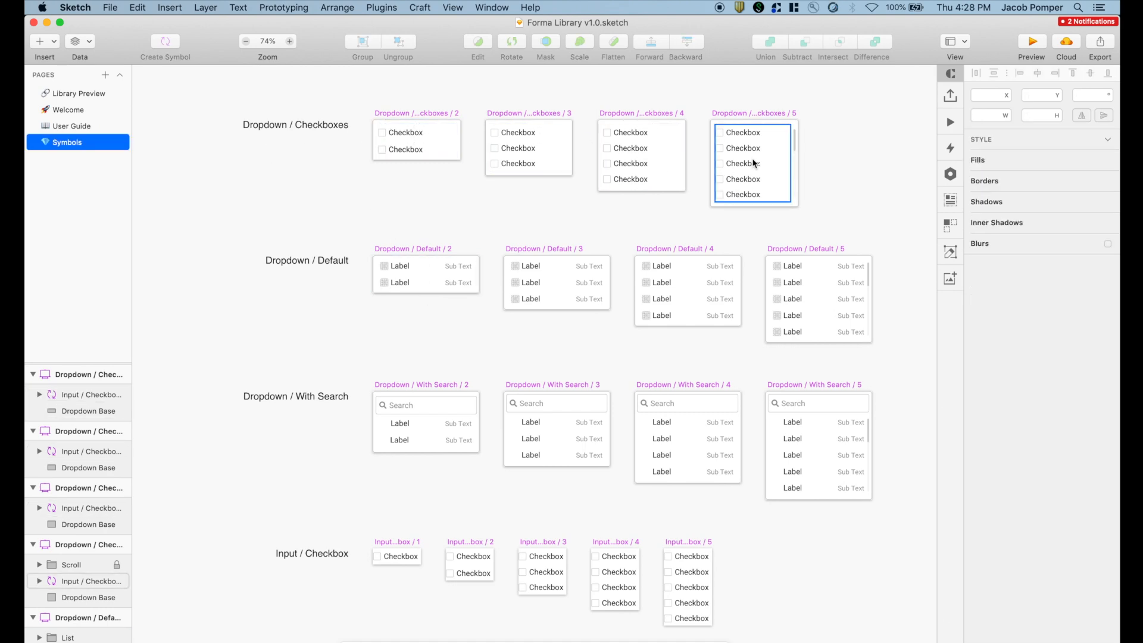
pyautogui.scroll(-5, 389, 249)
pyautogui.scroll(-4, 390, 249)
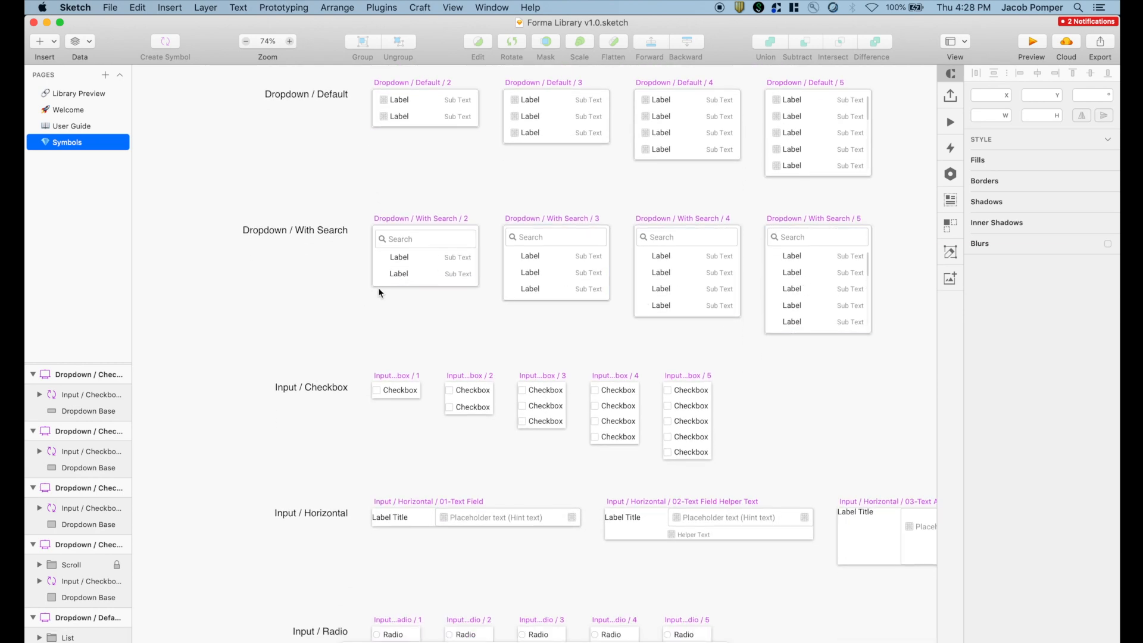
pyautogui.scroll(-9, 379, 292)
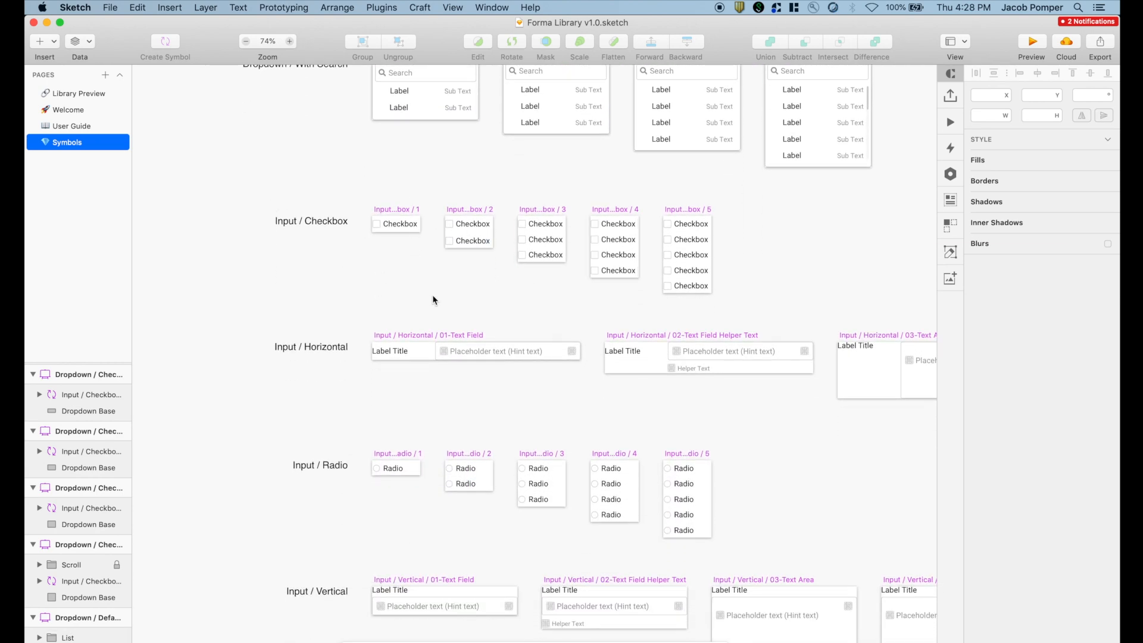
pyautogui.scroll(-5, 432, 295)
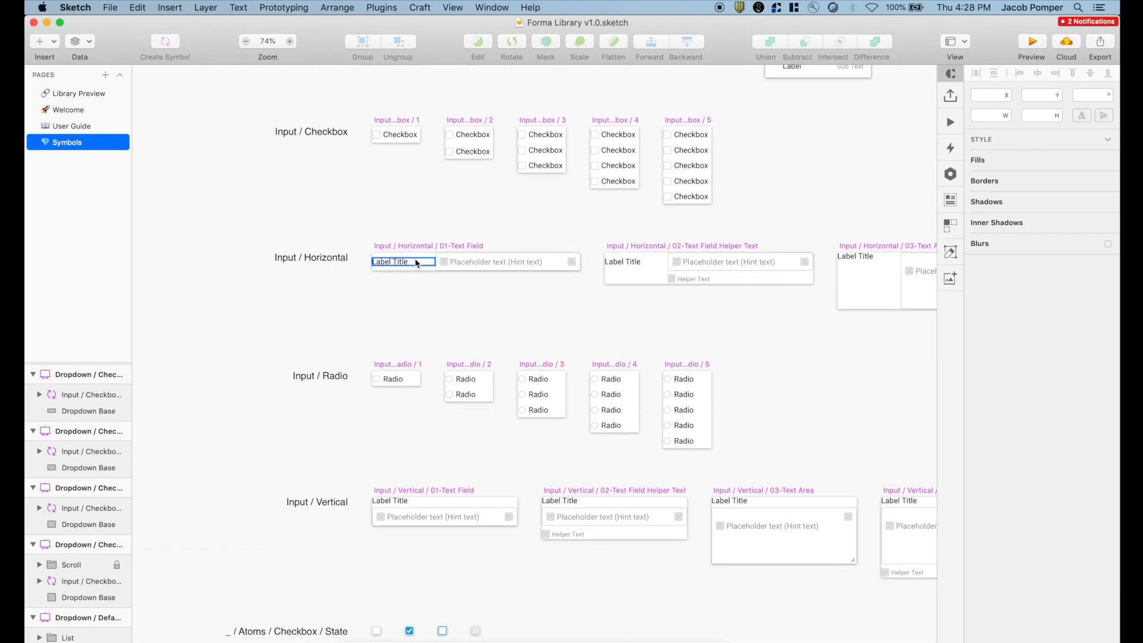
pyautogui.hscroll(5, 647, 263)
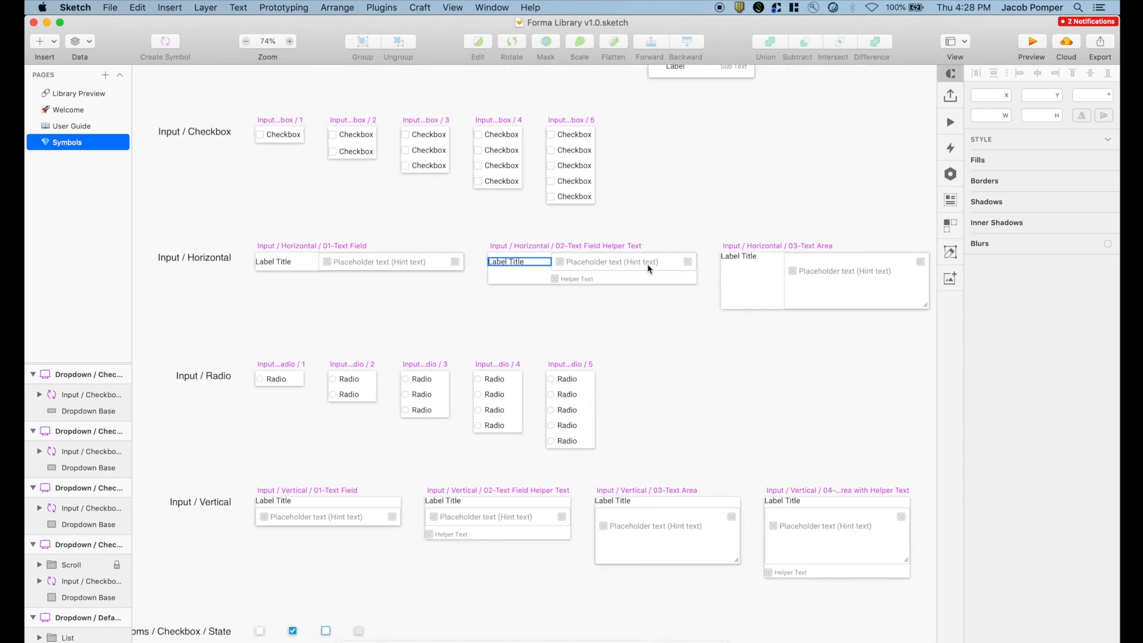
pyautogui.scroll(-15, 577, 281)
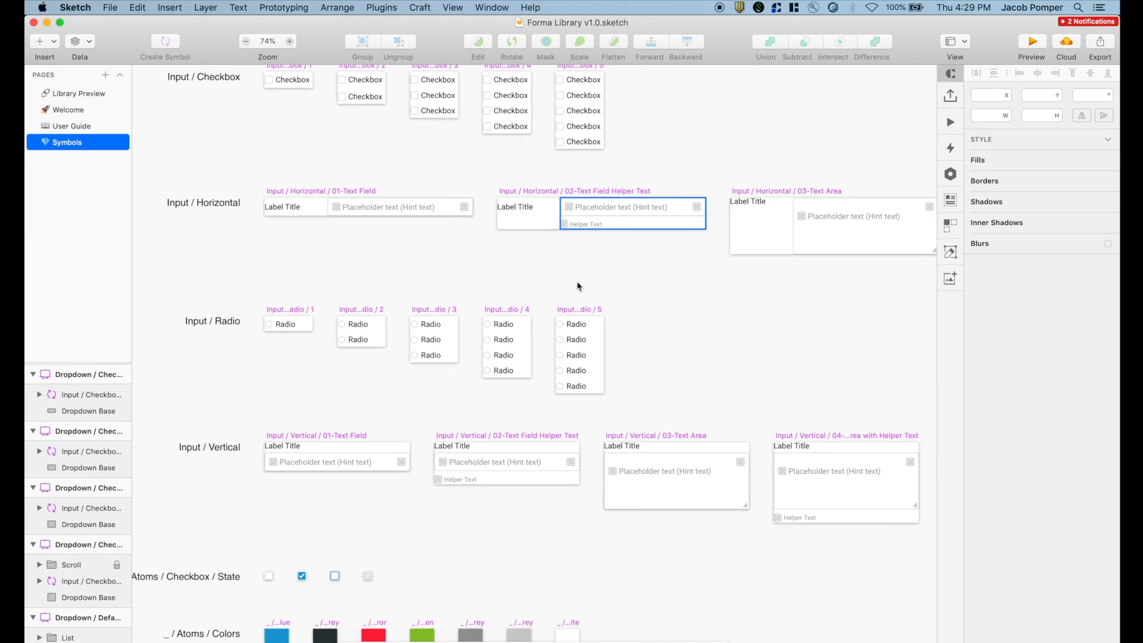
pyautogui.scroll(-12, 577, 281)
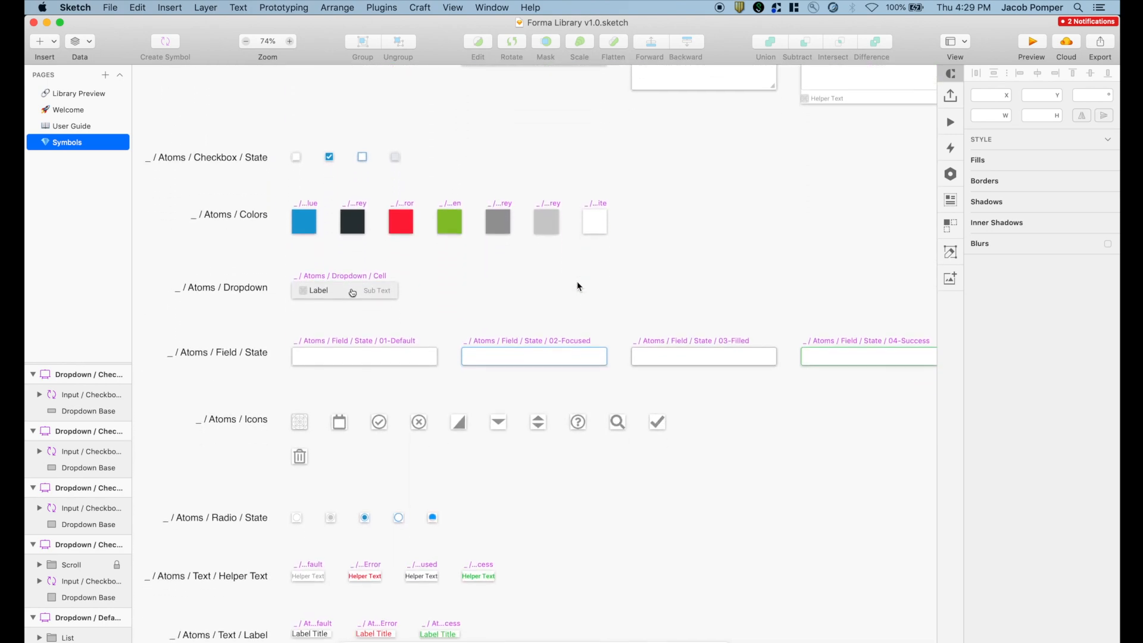
pyautogui.scroll(-6, 577, 281)
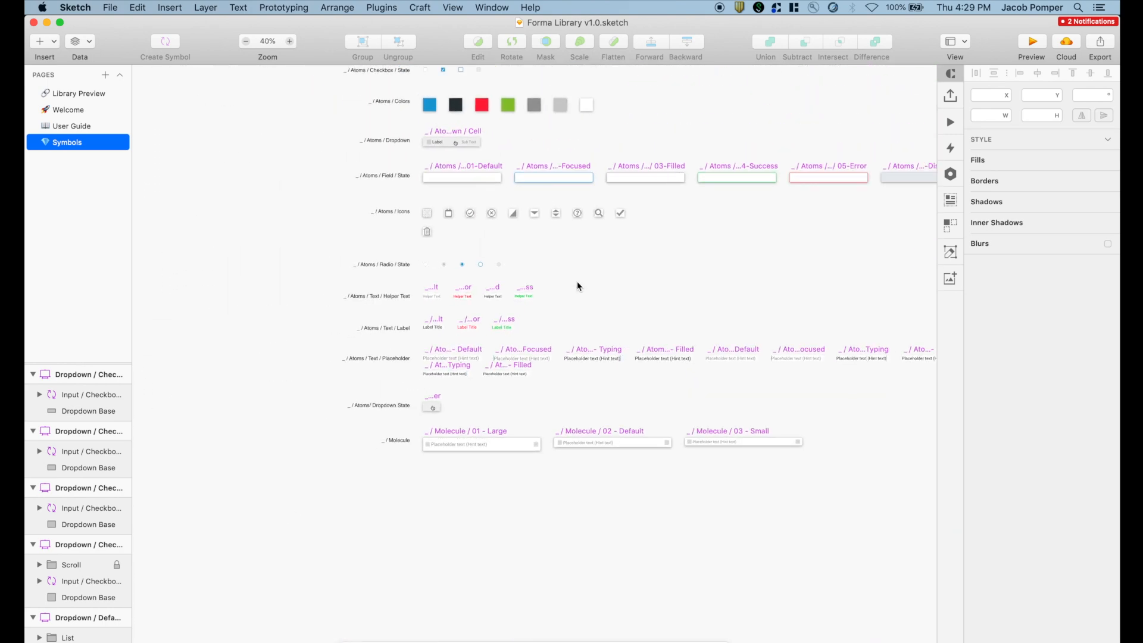
pyautogui.hscroll(3, 577, 281)
pyautogui.scroll(5, 577, 281)
pyautogui.scroll(-4, 557, 281)
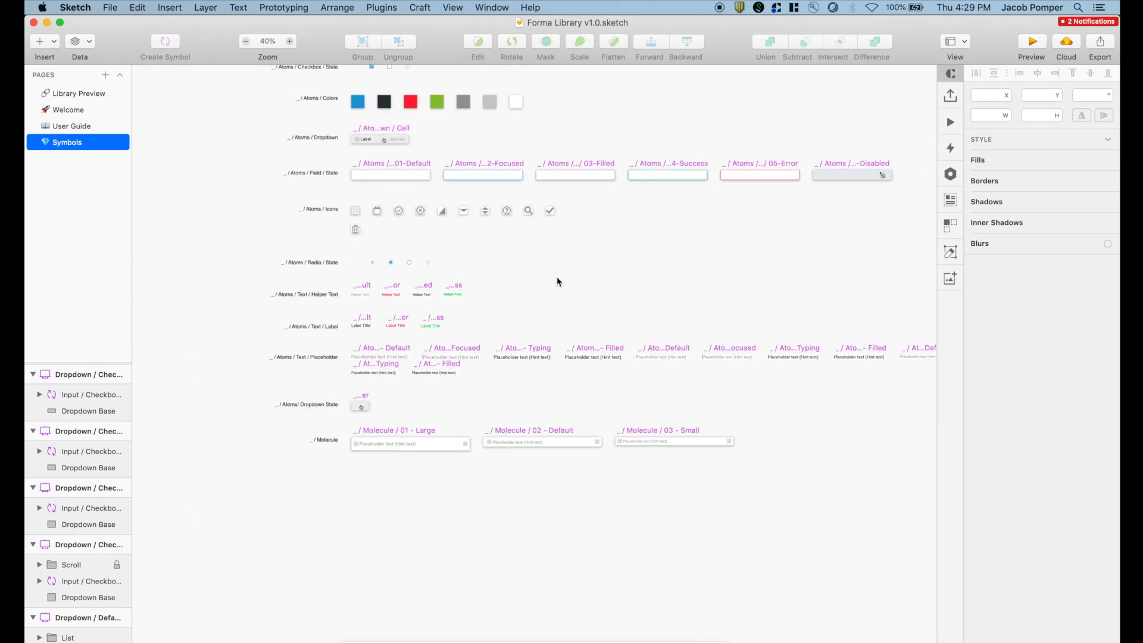
pyautogui.scroll(4, 458, 279)
pyautogui.hscroll(3, 458, 278)
pyautogui.scroll(3, 458, 278)
pyautogui.hscroll(3, 459, 278)
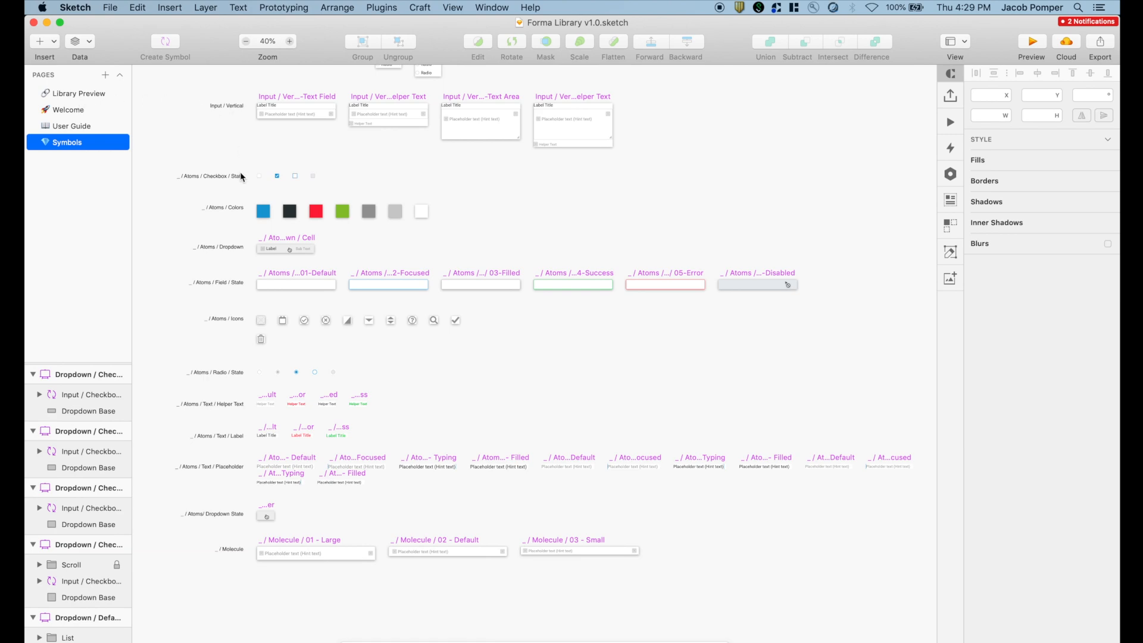
# - Add a blank Page 1 to the document and open Sketch Preferences
pyautogui.click(105, 74)
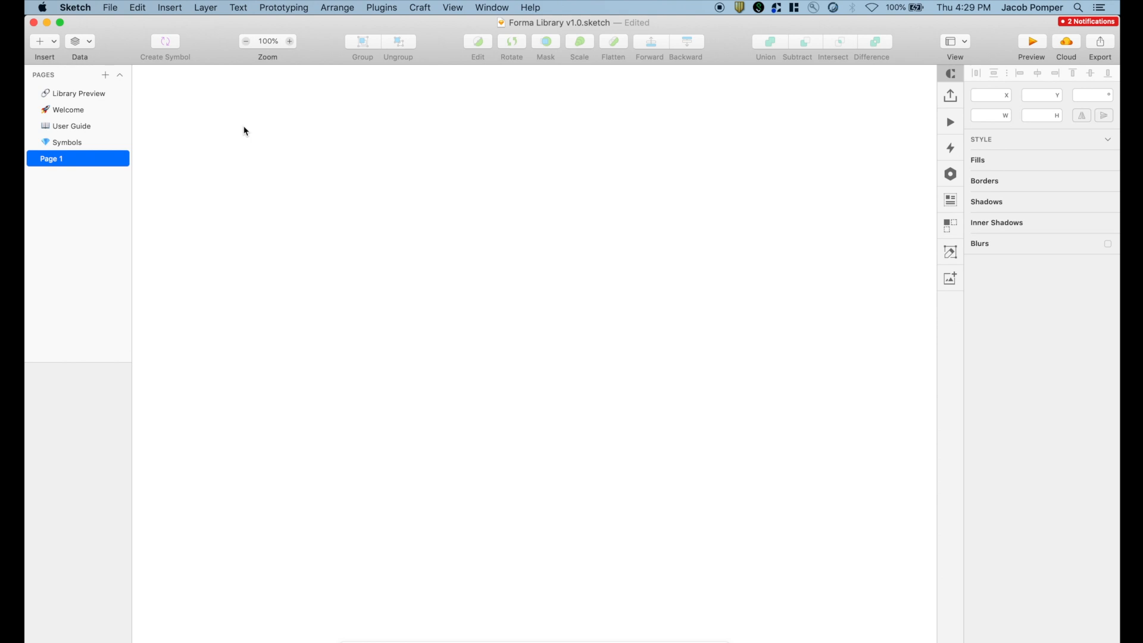
pyautogui.click(43, 7)
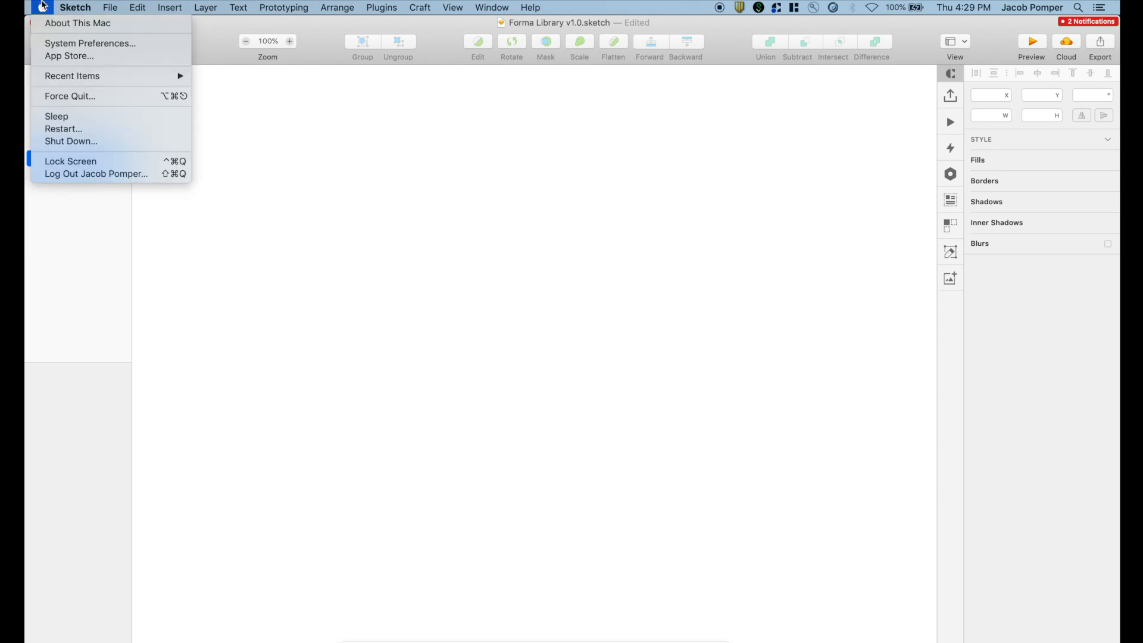
pyautogui.moveTo(75, 7)
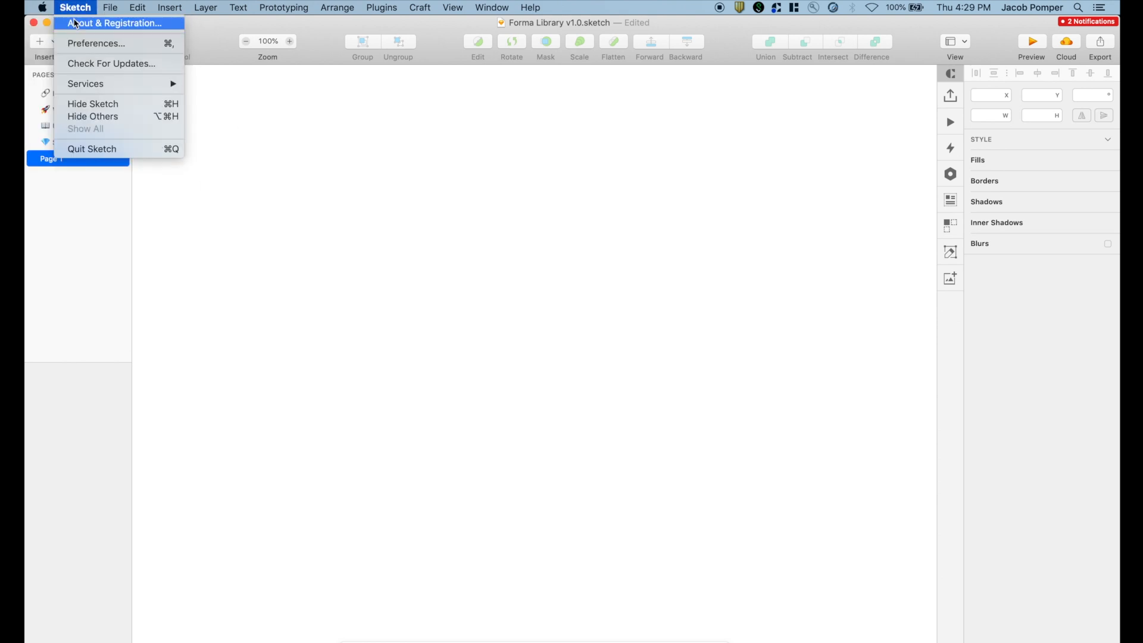
pyautogui.click(82, 44)
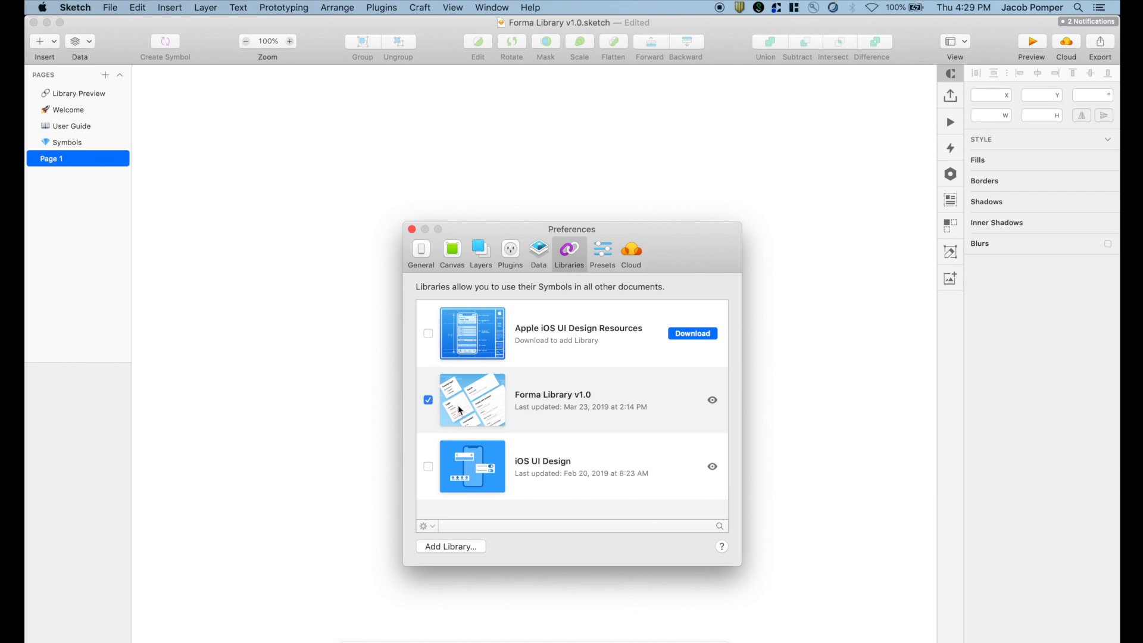
# - Close Preferences once Forma Library v1.0 is confirmed as an enabled library
pyautogui.click(411, 229)
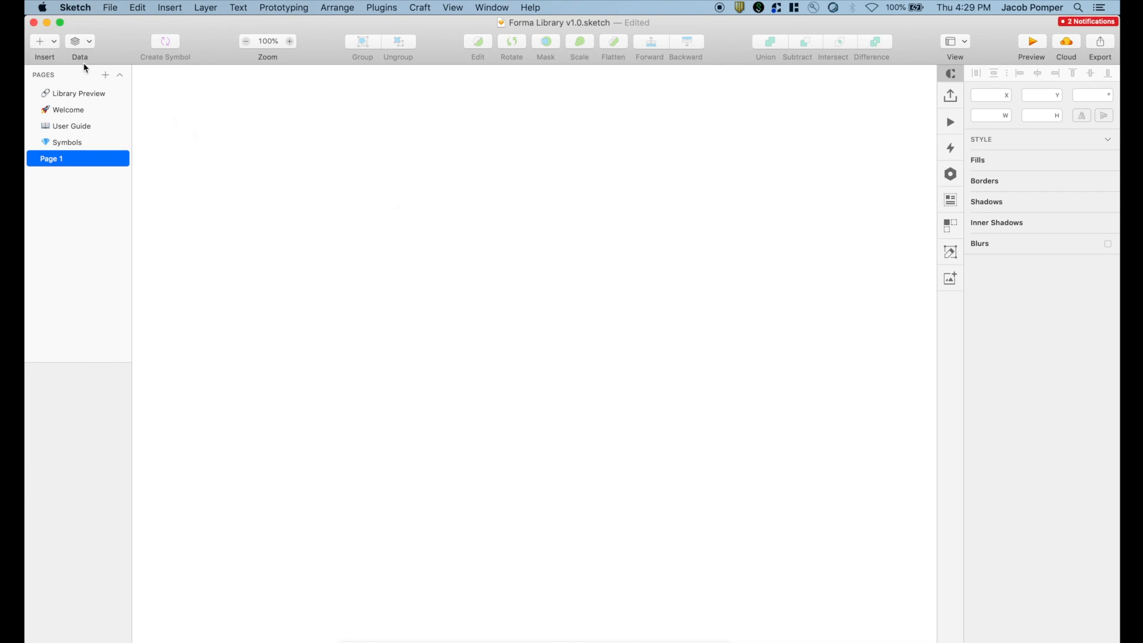
# - Place a Forma Checkbox/State atom symbol on Page 1
pyautogui.click(54, 41)
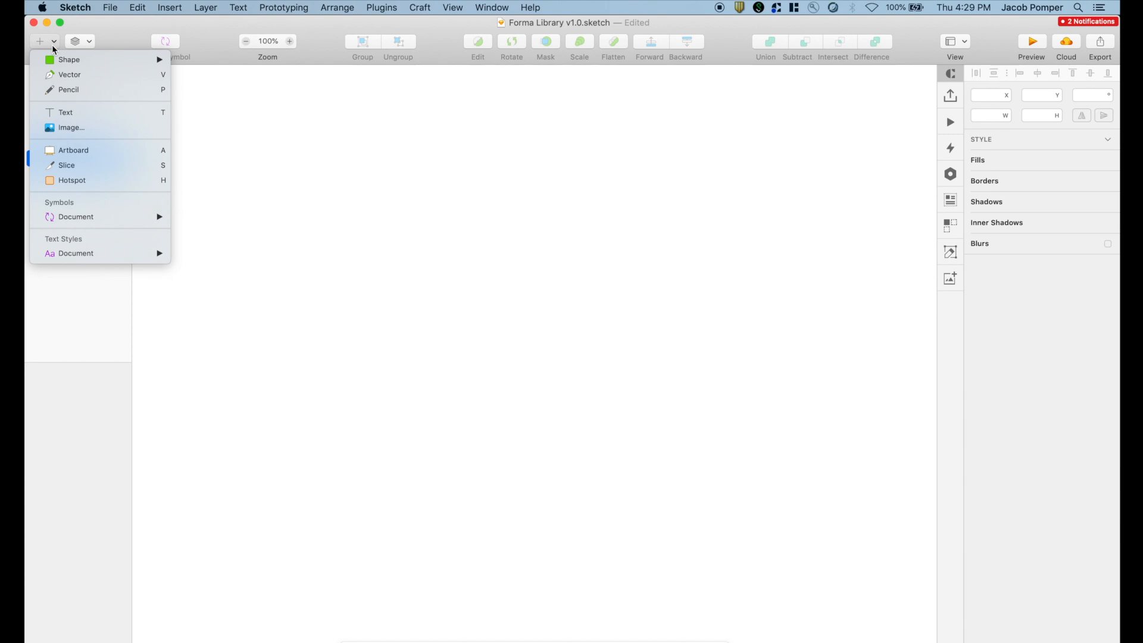
pyautogui.moveTo(84, 216)
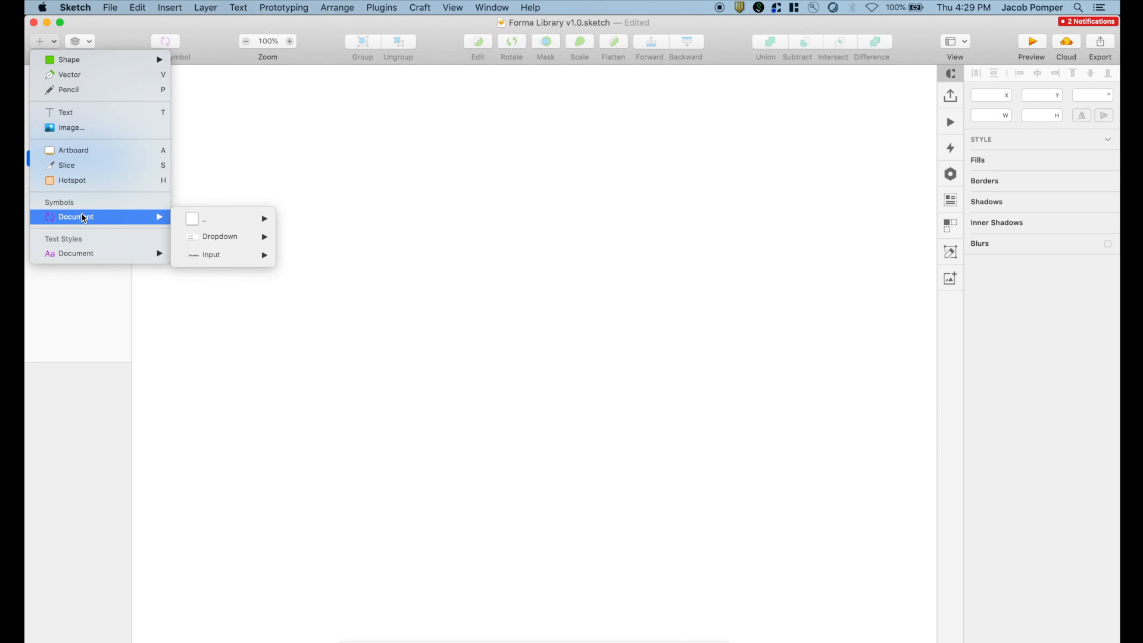
pyautogui.moveTo(190, 232)
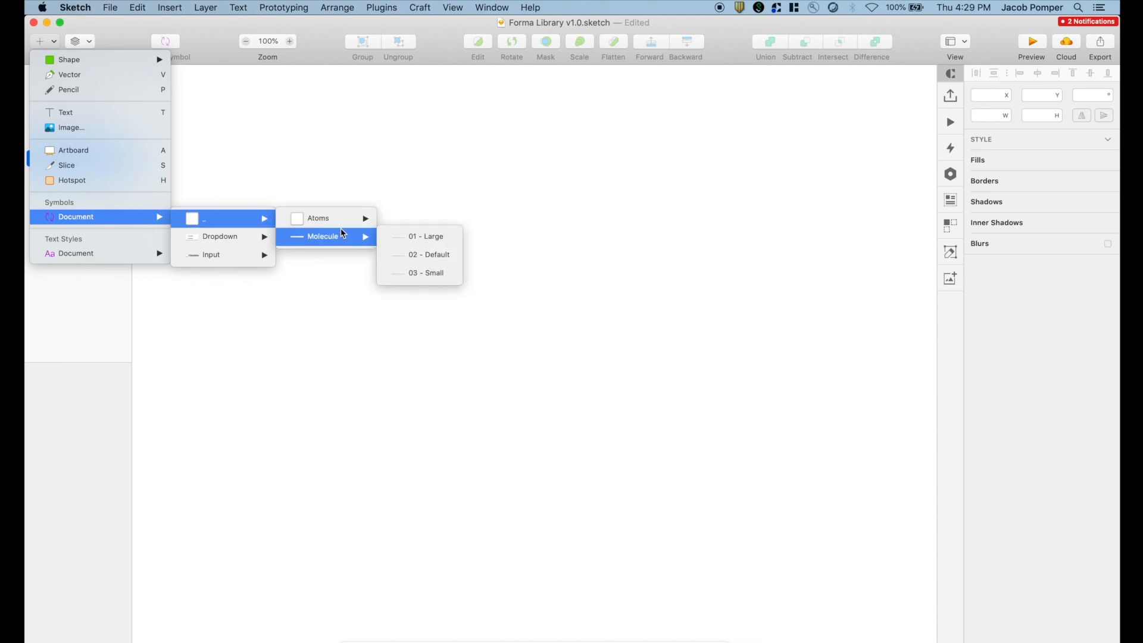
pyautogui.moveTo(343, 223)
pyautogui.press('Escape')
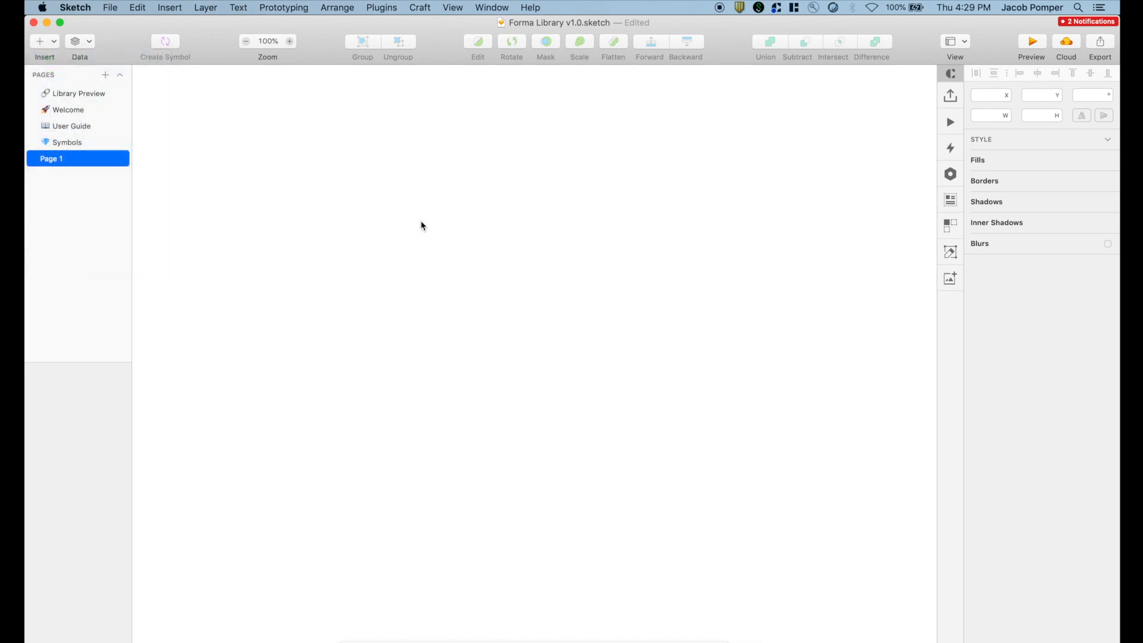
pyautogui.click(306, 184)
pyautogui.click(337, 265)
# - Place a 32×32 Textbox Checkmark icon symbol beside the checkbox
pyautogui.click(45, 42)
pyautogui.moveTo(122, 219)
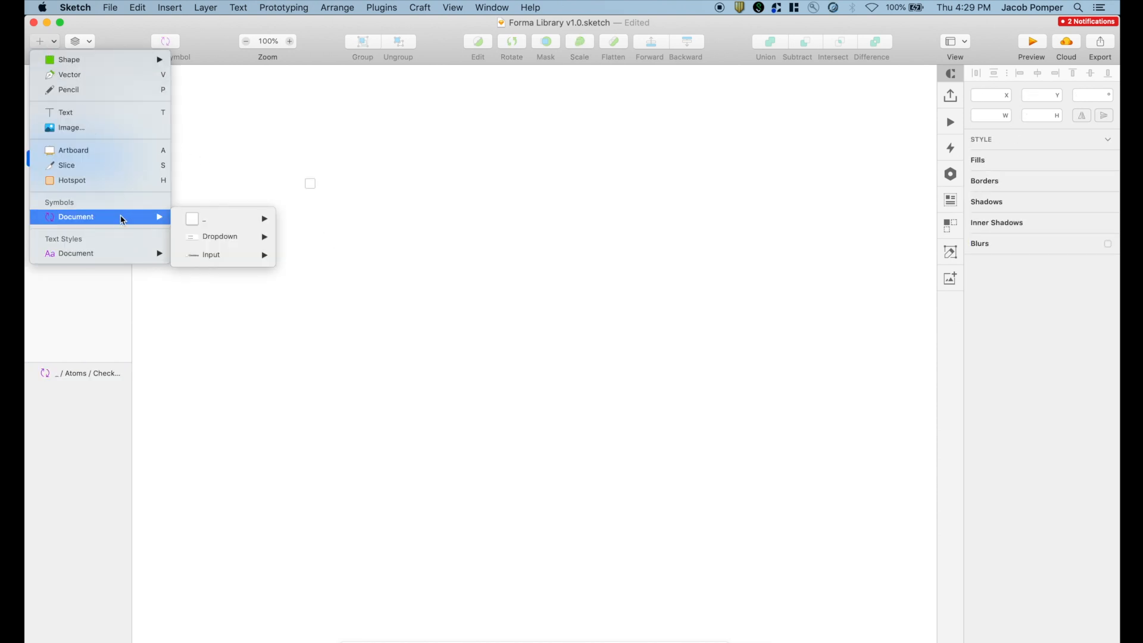
pyautogui.moveTo(226, 218)
pyautogui.moveTo(330, 218)
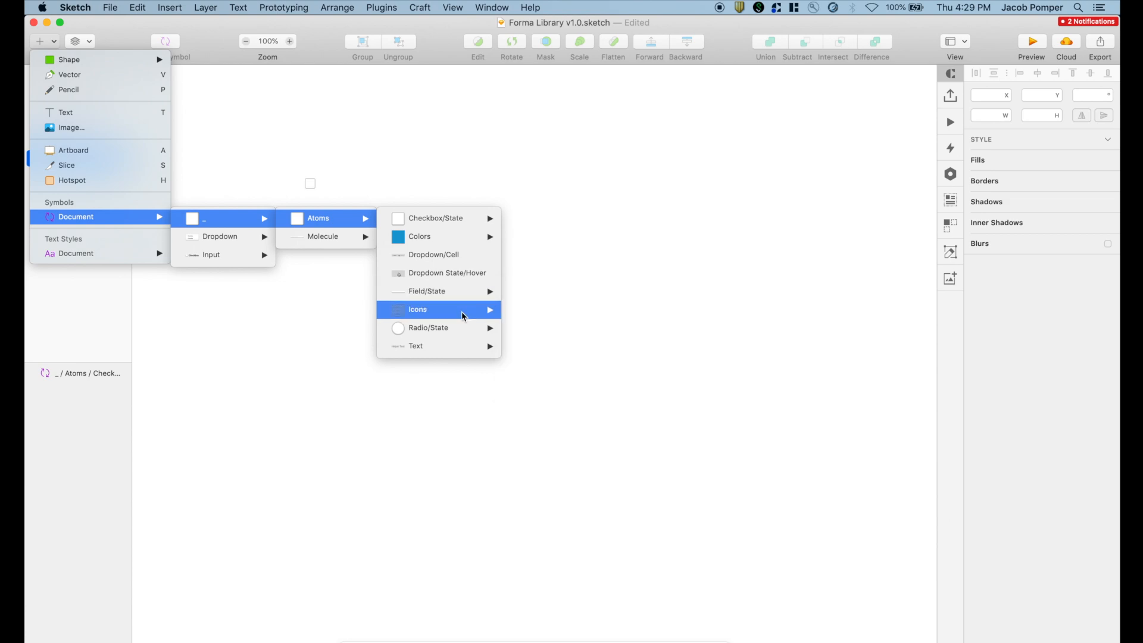
pyautogui.moveTo(454, 314)
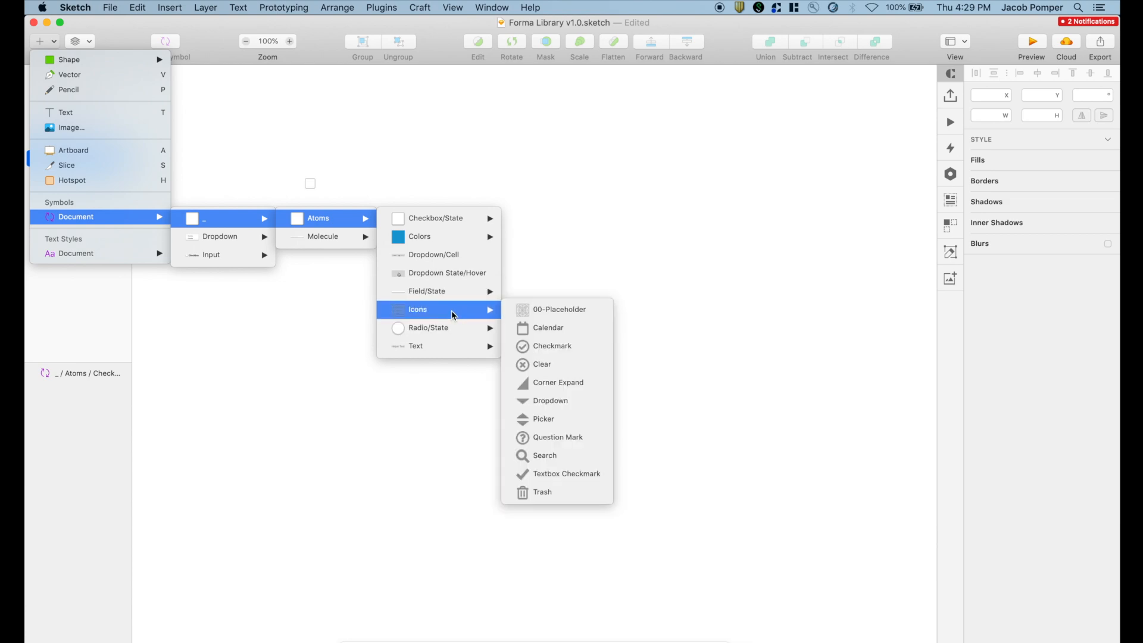
pyautogui.click(533, 476)
pyautogui.click(356, 182)
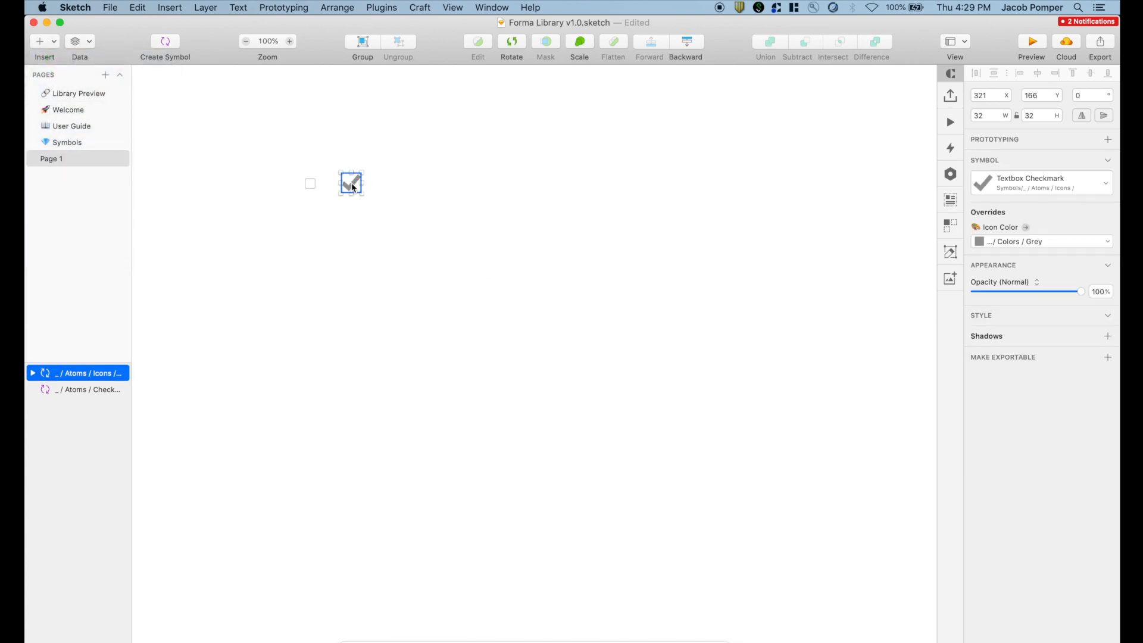
pyautogui.click(55, 47)
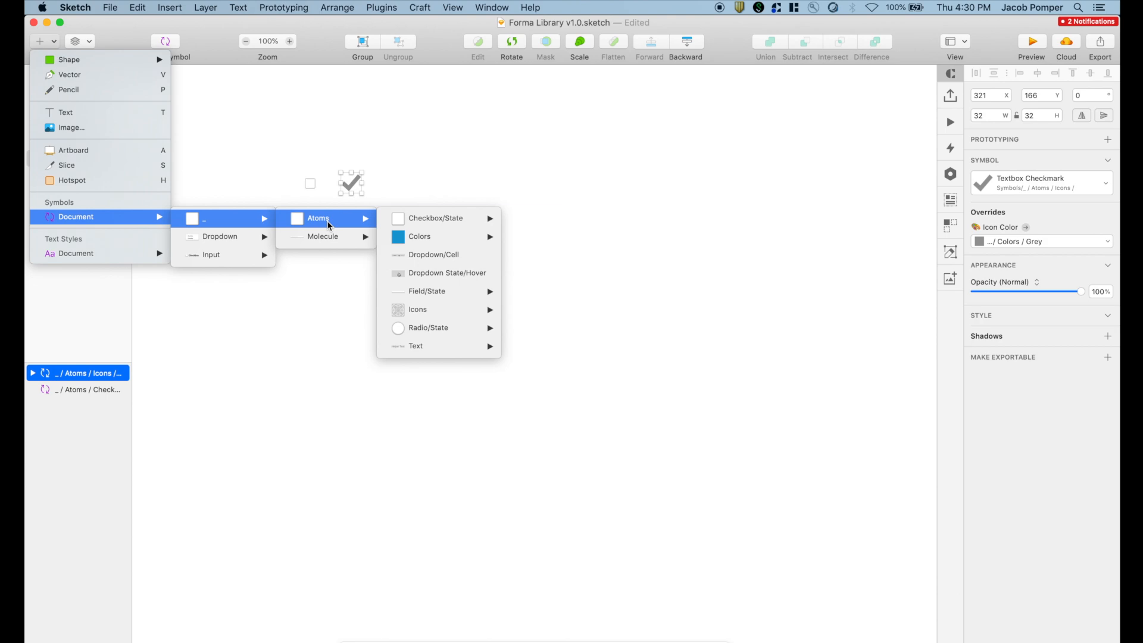
# - Place a Molecule 01 - Large input field below the checkbox and checkmark
pyautogui.moveTo(490, 227)
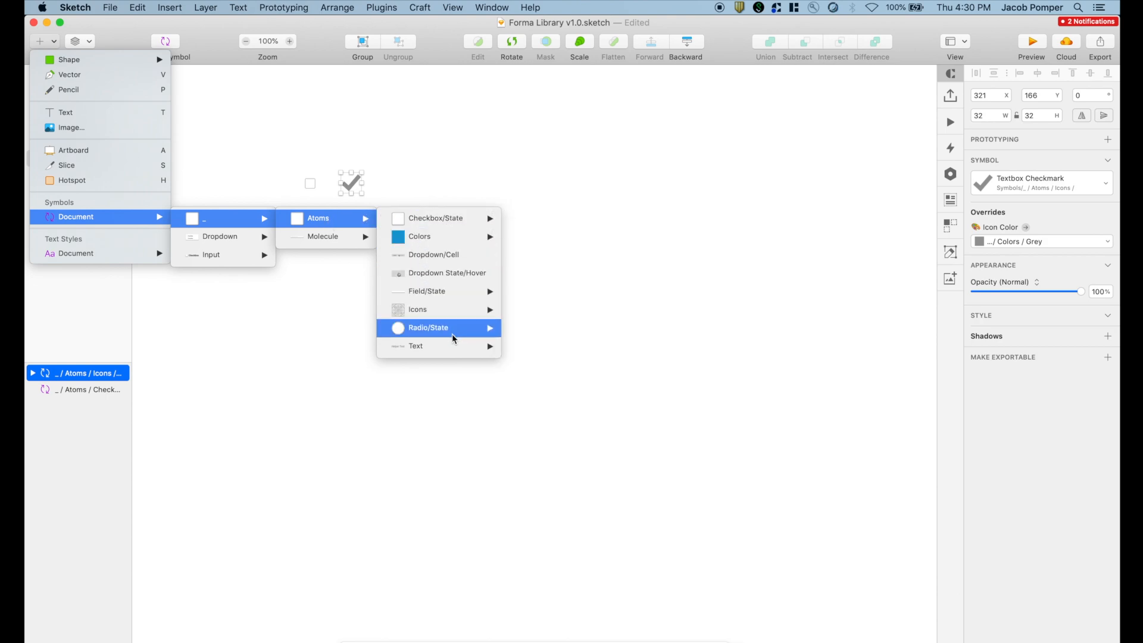
pyautogui.moveTo(351, 236)
pyautogui.click(424, 237)
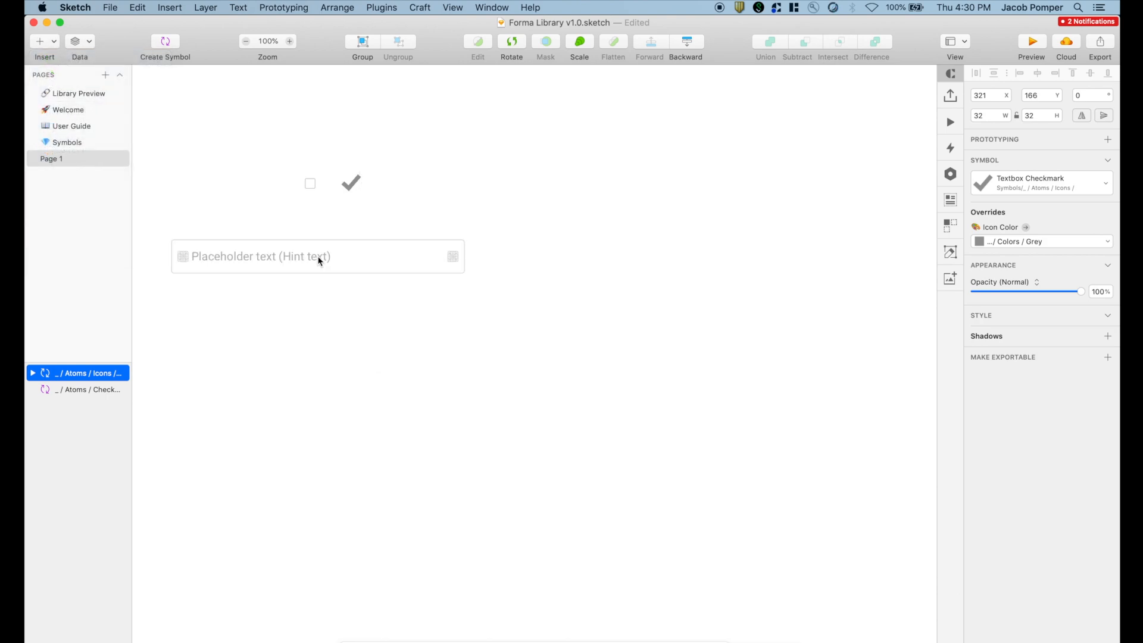
pyautogui.click(443, 249)
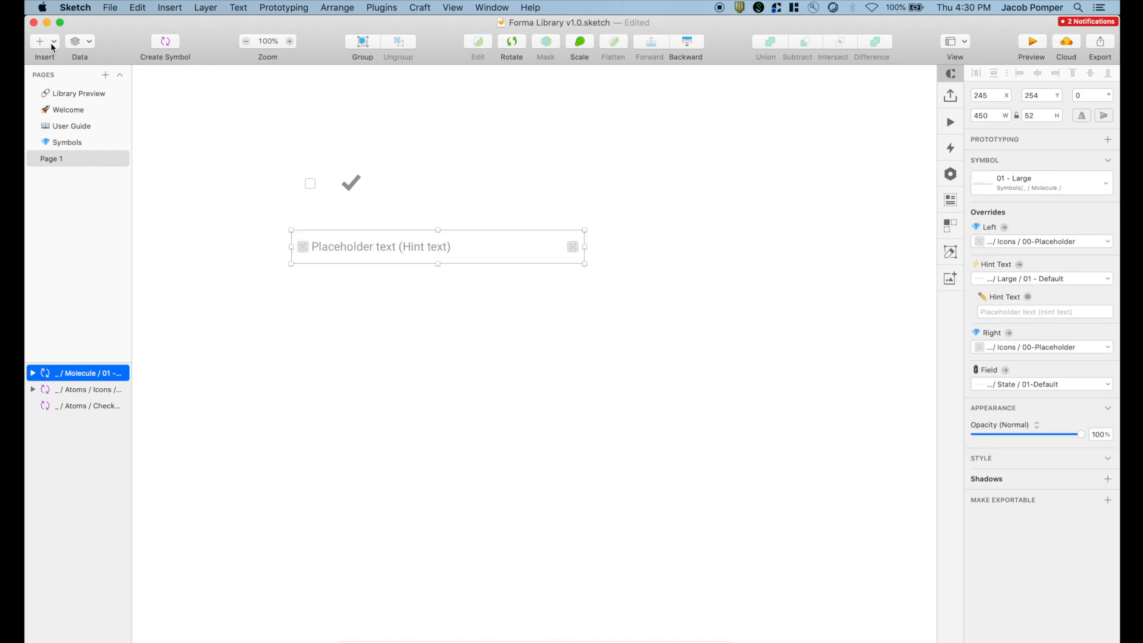
# - Swap the input field symbol through 02 - Default to the 03 - Small variant
pyautogui.click(989, 173)
pyautogui.click(1042, 219)
pyautogui.click(1039, 181)
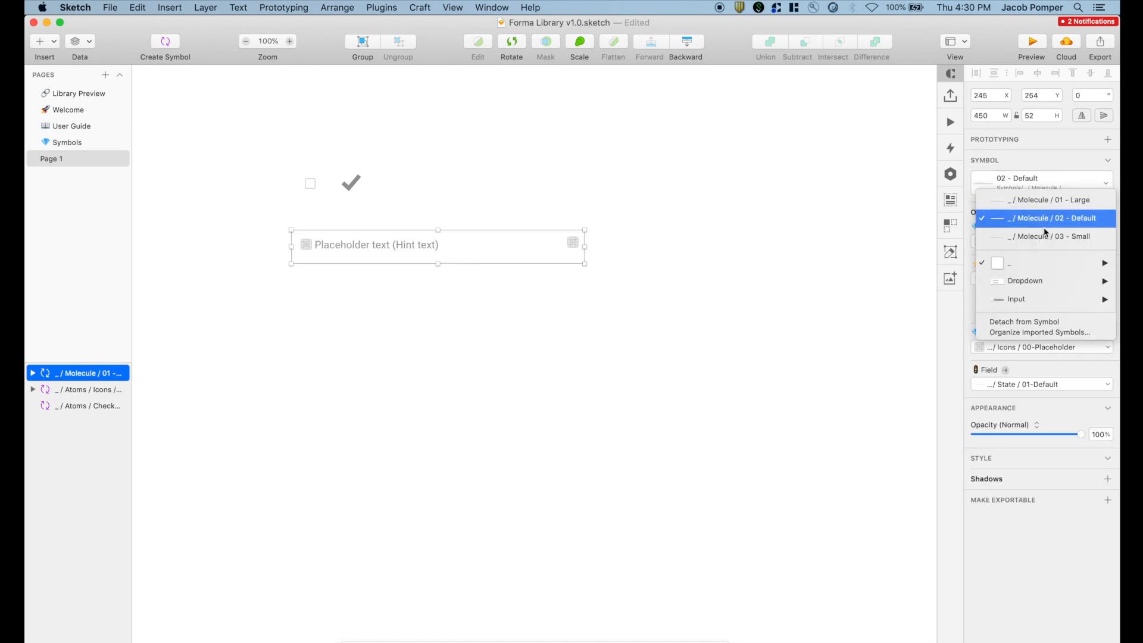
pyautogui.click(1045, 230)
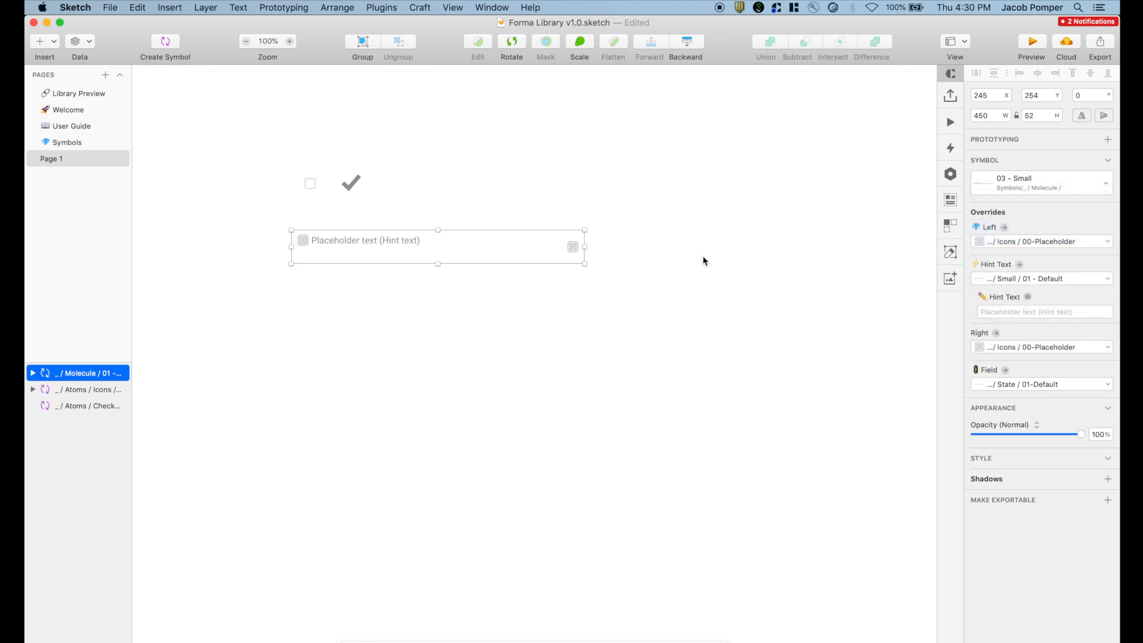
pyautogui.click(1048, 183)
pyautogui.click(1032, 151)
pyautogui.click(57, 43)
pyautogui.moveTo(77, 216)
pyautogui.moveTo(234, 238)
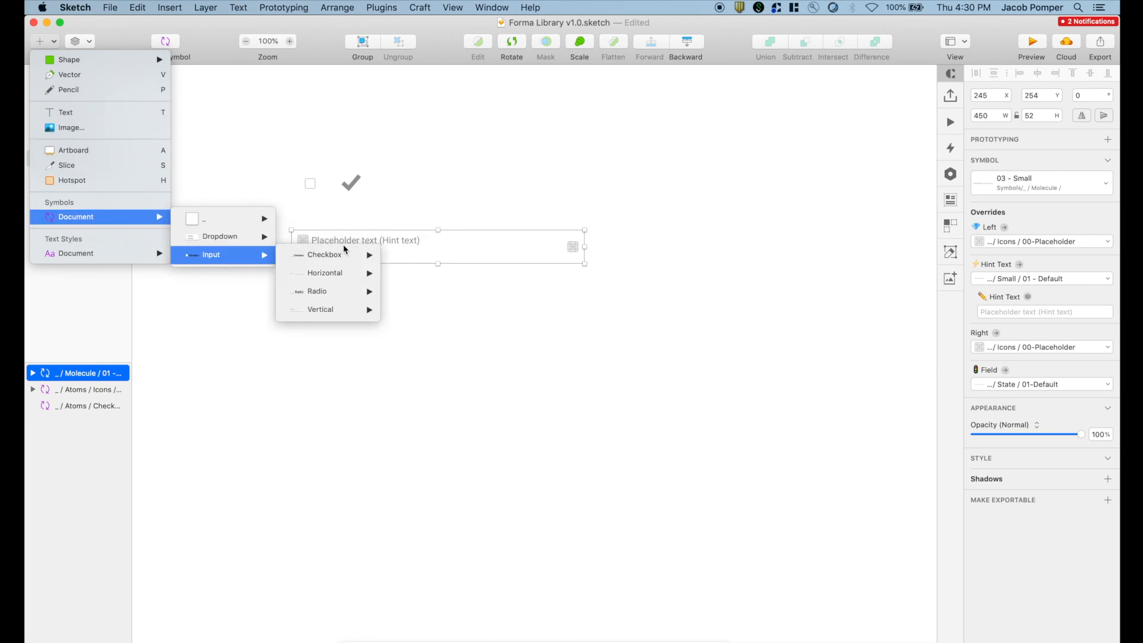
# - Place a horizontal 01-Text Field, give it 'Name' hint text, and resize it to 364 wide
pyautogui.moveTo(349, 275)
pyautogui.click(455, 272)
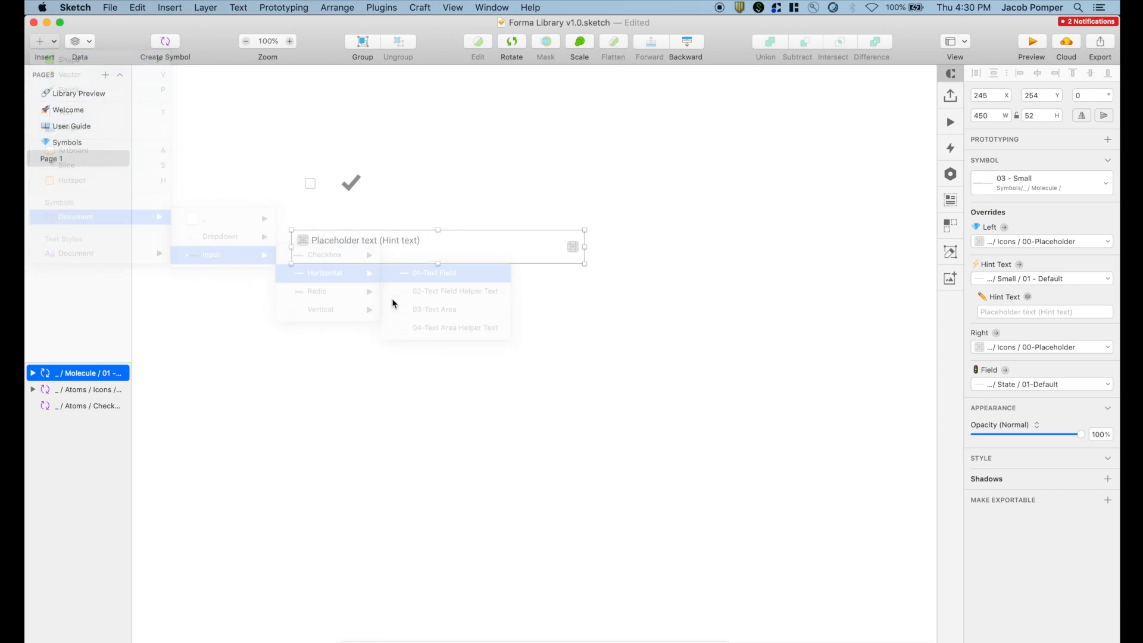
pyautogui.click(427, 324)
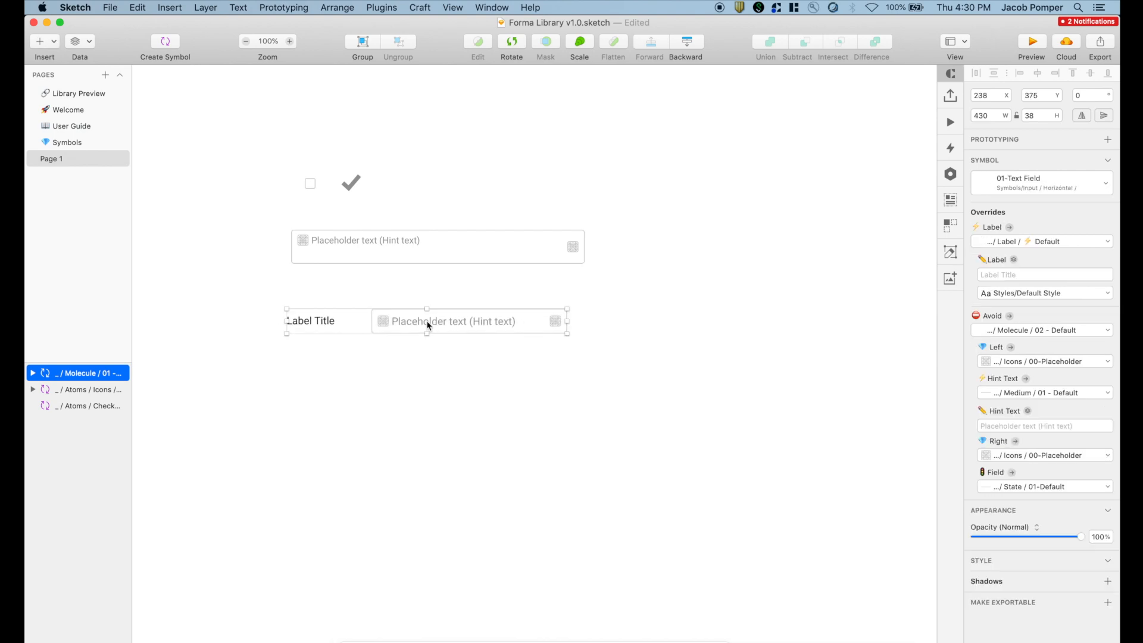
pyautogui.moveTo(570, 322); pyautogui.dragTo(721, 324)
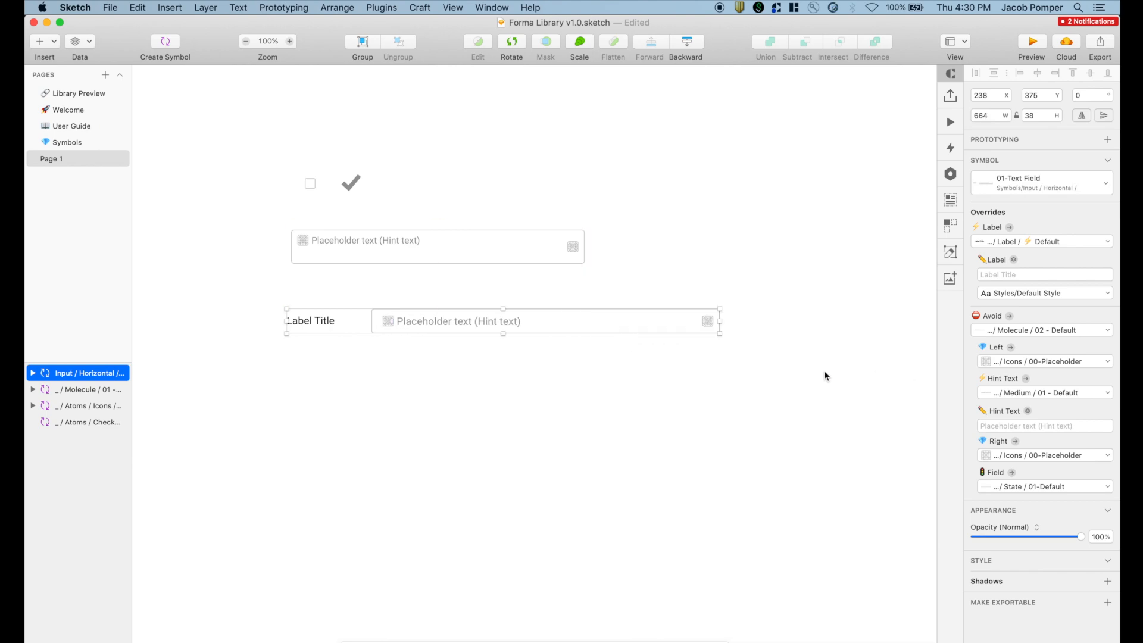
pyautogui.click(1032, 425)
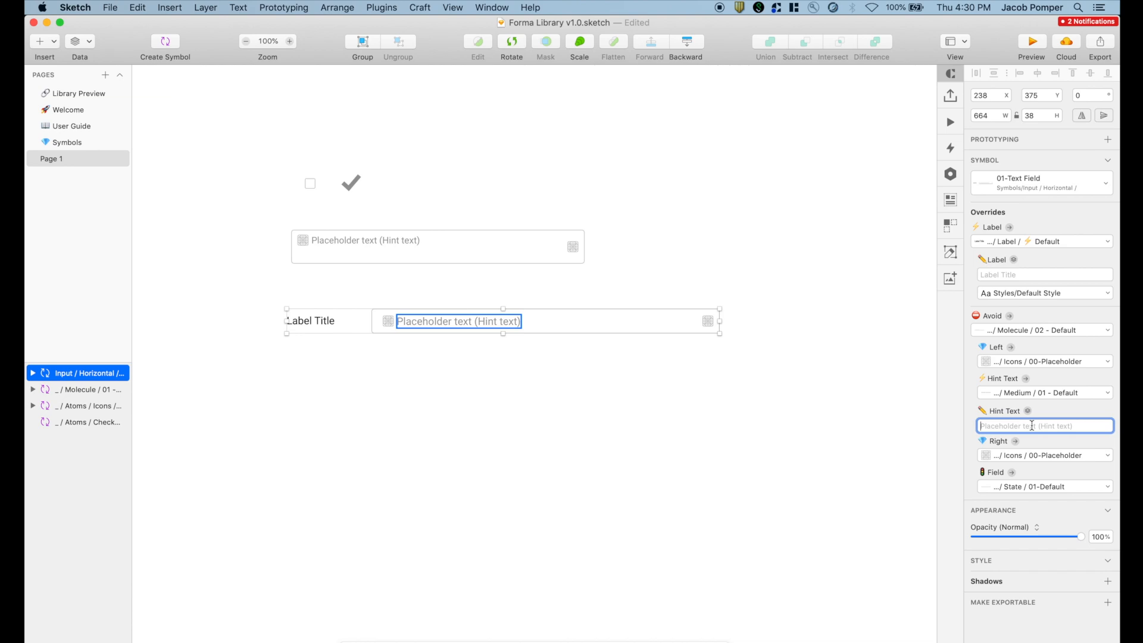
pyautogui.write('Name')
pyautogui.press('Return')
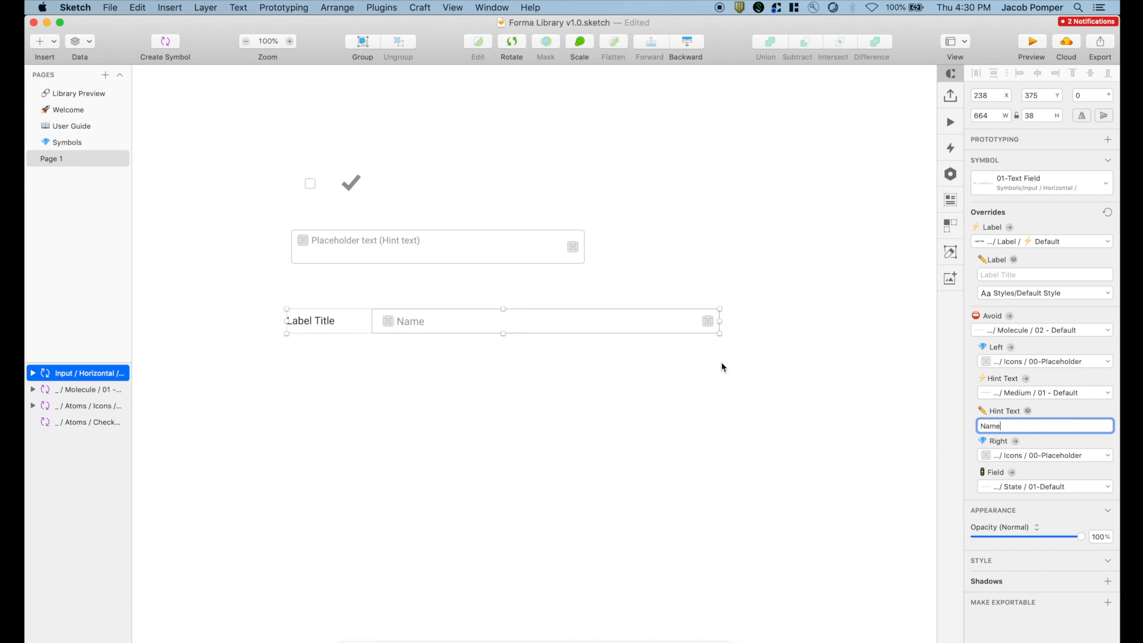
pyautogui.moveTo(722, 322); pyautogui.dragTo(525, 323)
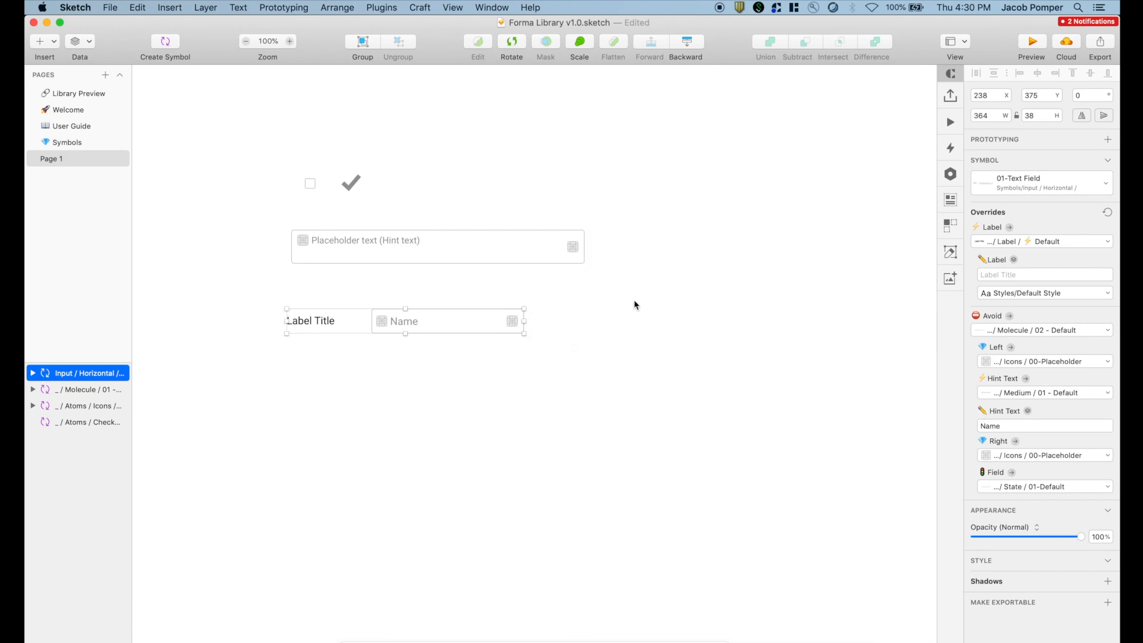
# - Set the text field's label to 'Name'
pyautogui.click(1018, 275)
pyautogui.write('Name')
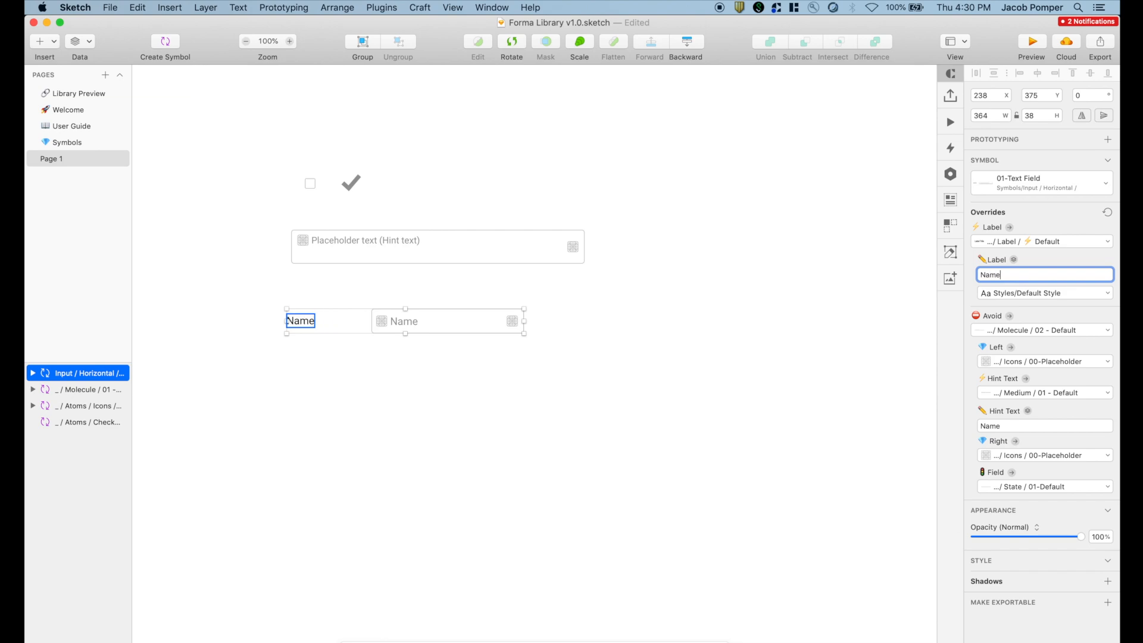
pyautogui.click(506, 413)
pyautogui.click(510, 317)
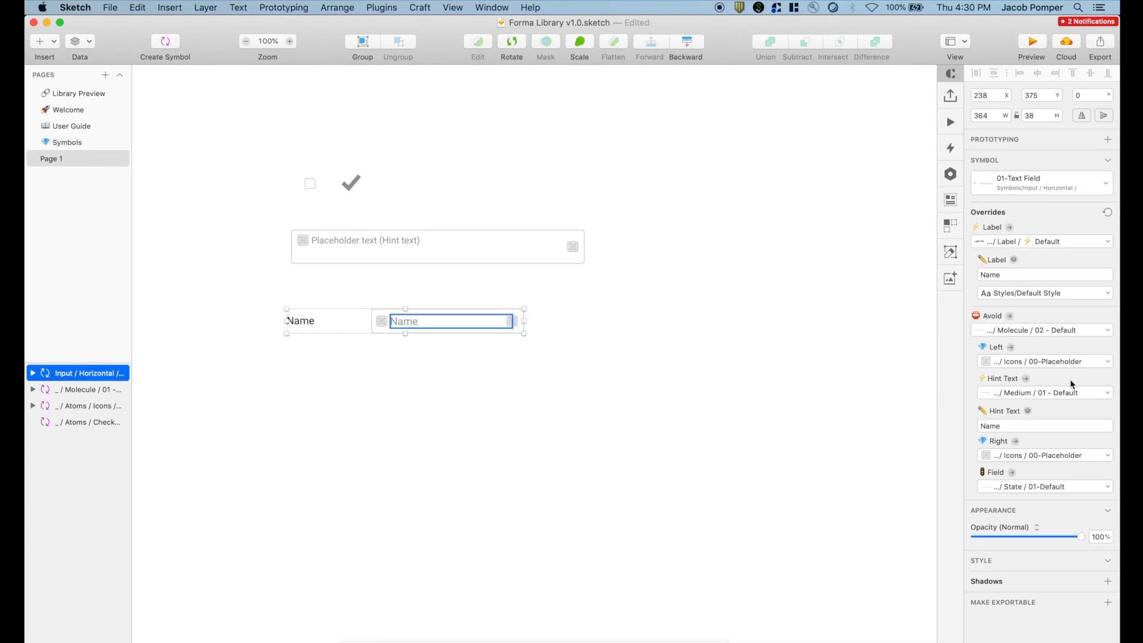
# - Make the field's left icon a dark grey Dropdown arrow
pyautogui.click(1020, 361)
pyautogui.click(1003, 483)
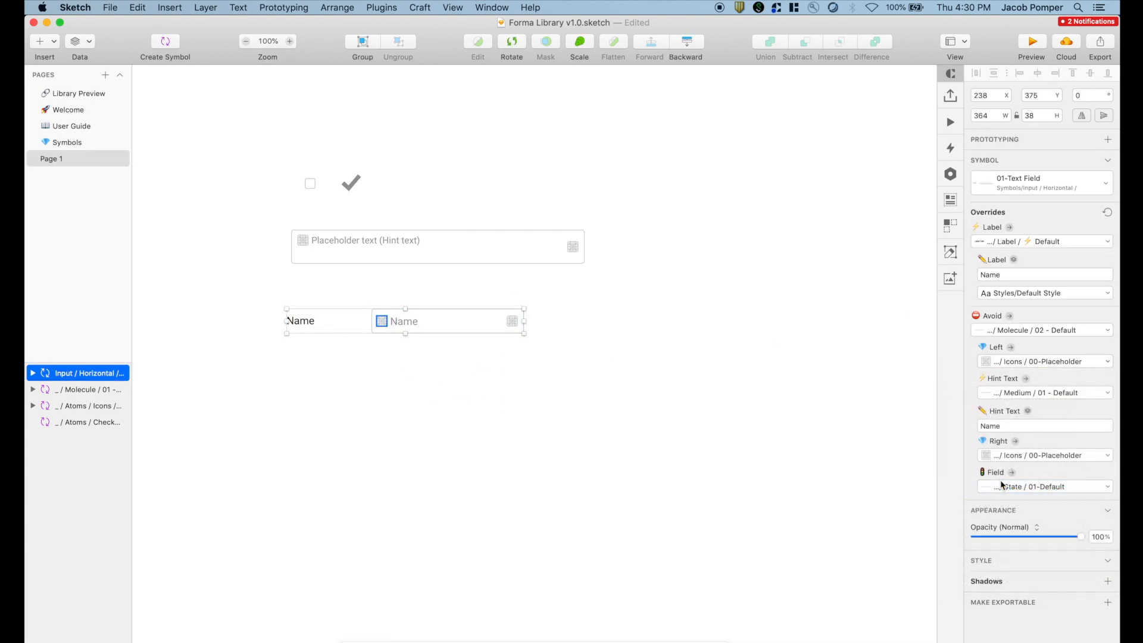
pyautogui.click(1045, 393)
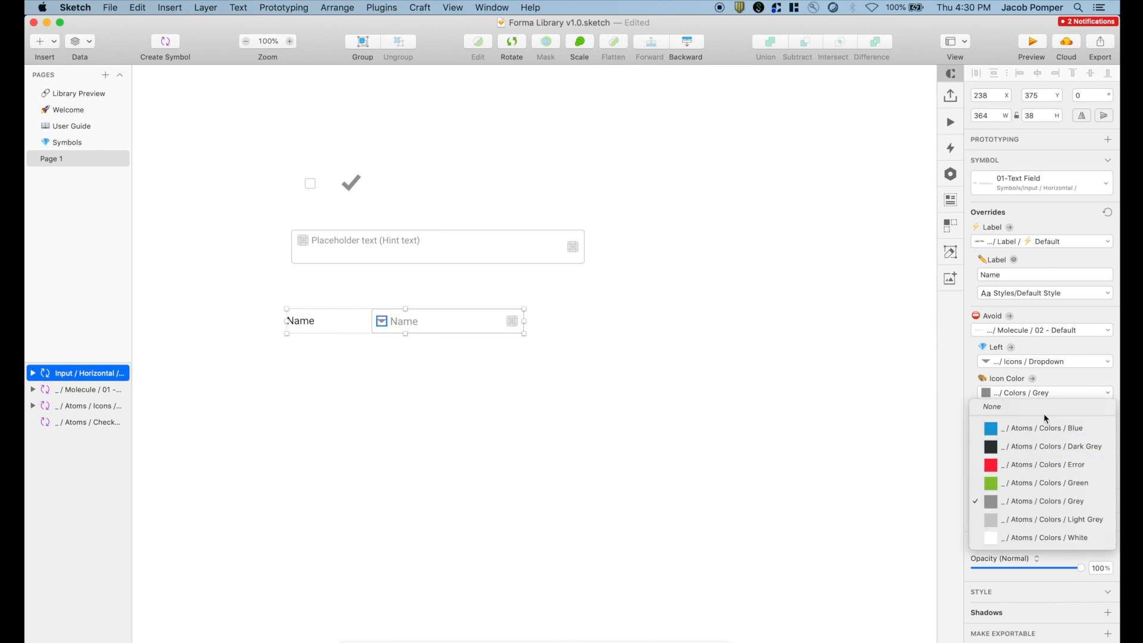
pyautogui.click(1059, 392)
pyautogui.click(1058, 391)
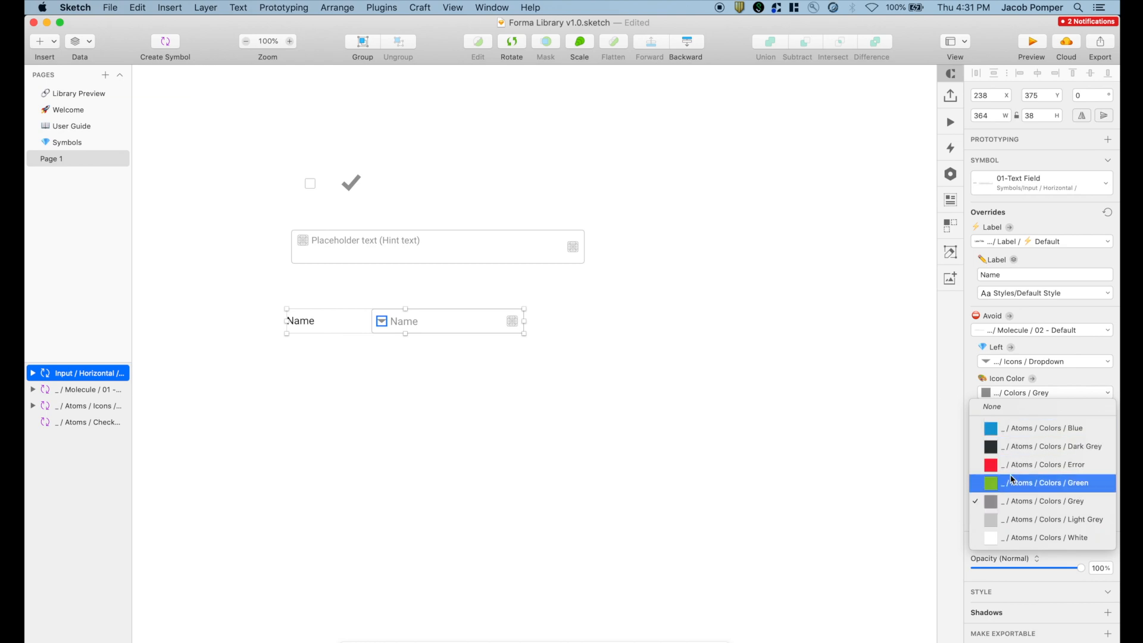
pyautogui.click(1009, 451)
pyautogui.click(676, 388)
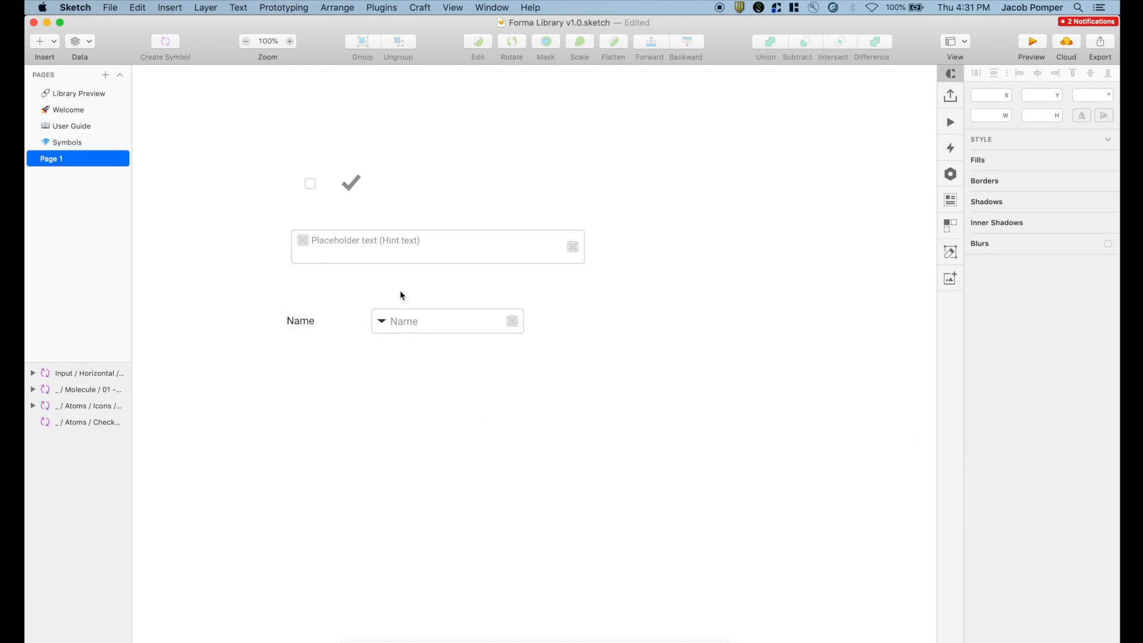
# - Place a Dropdown Checkboxes > 2 symbol below the Name field
pyautogui.click(40, 42)
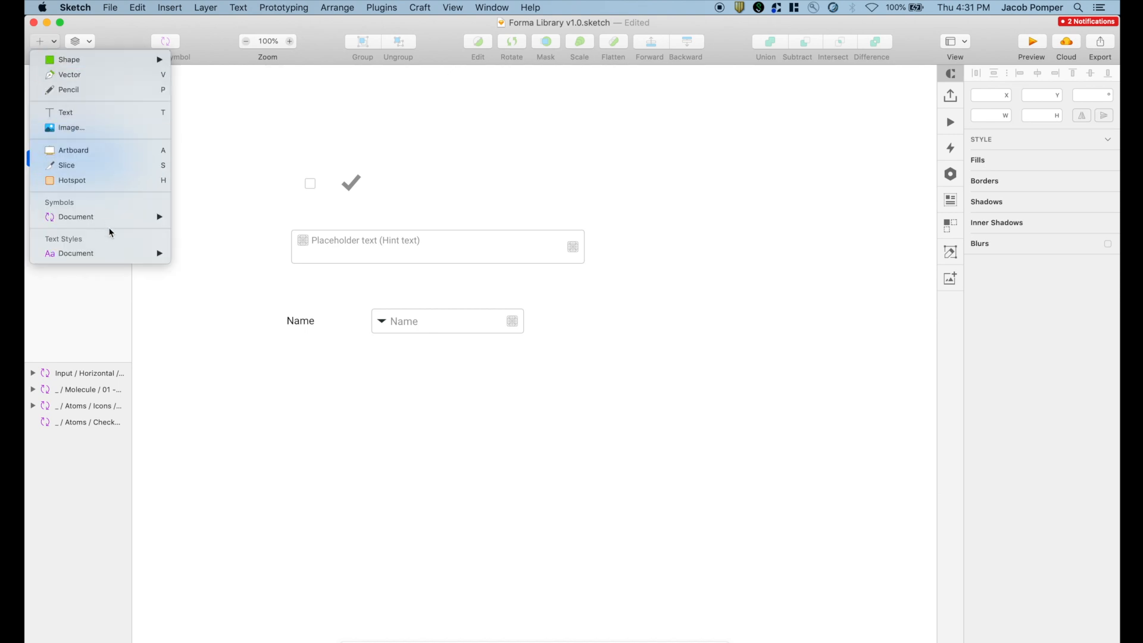
pyautogui.moveTo(110, 219)
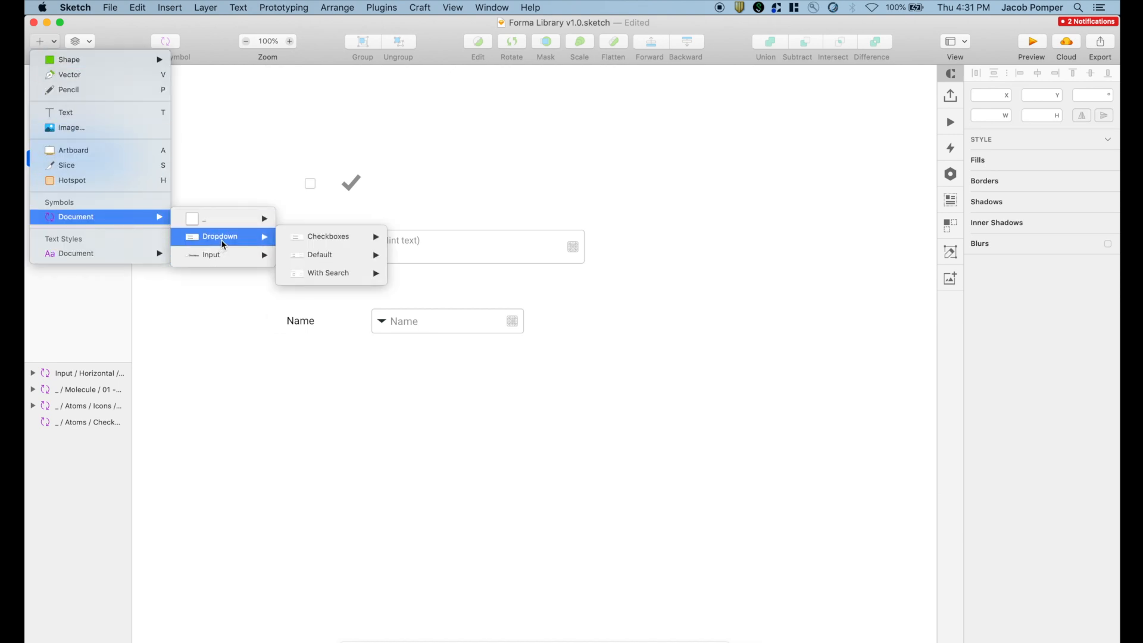
pyautogui.moveTo(222, 217)
pyautogui.moveTo(229, 236)
pyautogui.moveTo(306, 242)
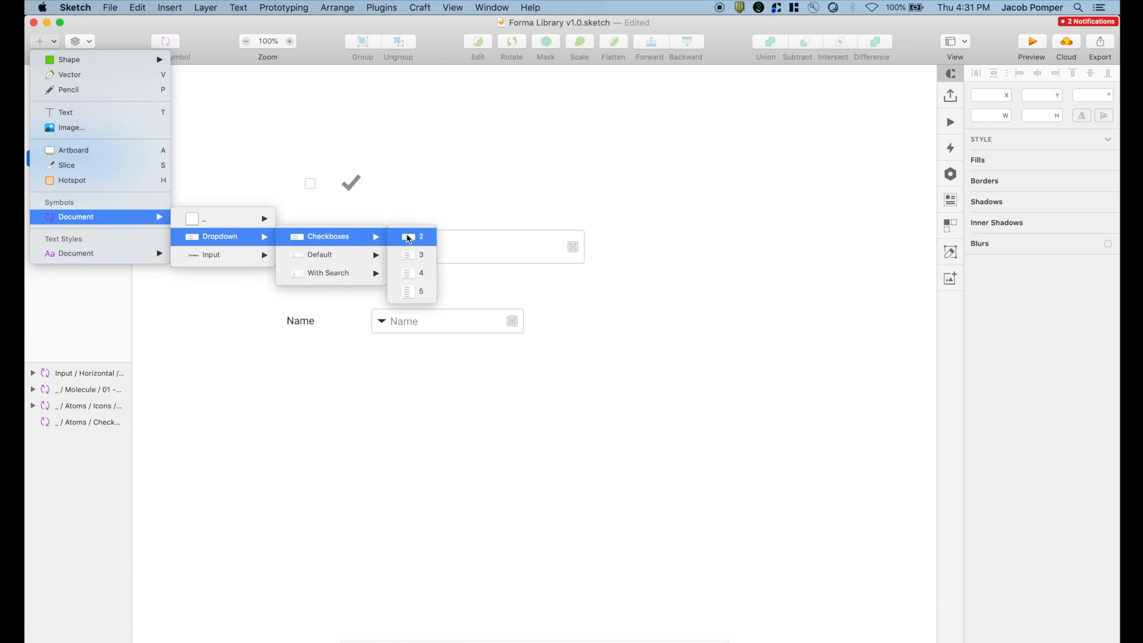
pyautogui.click(410, 236)
pyautogui.click(343, 424)
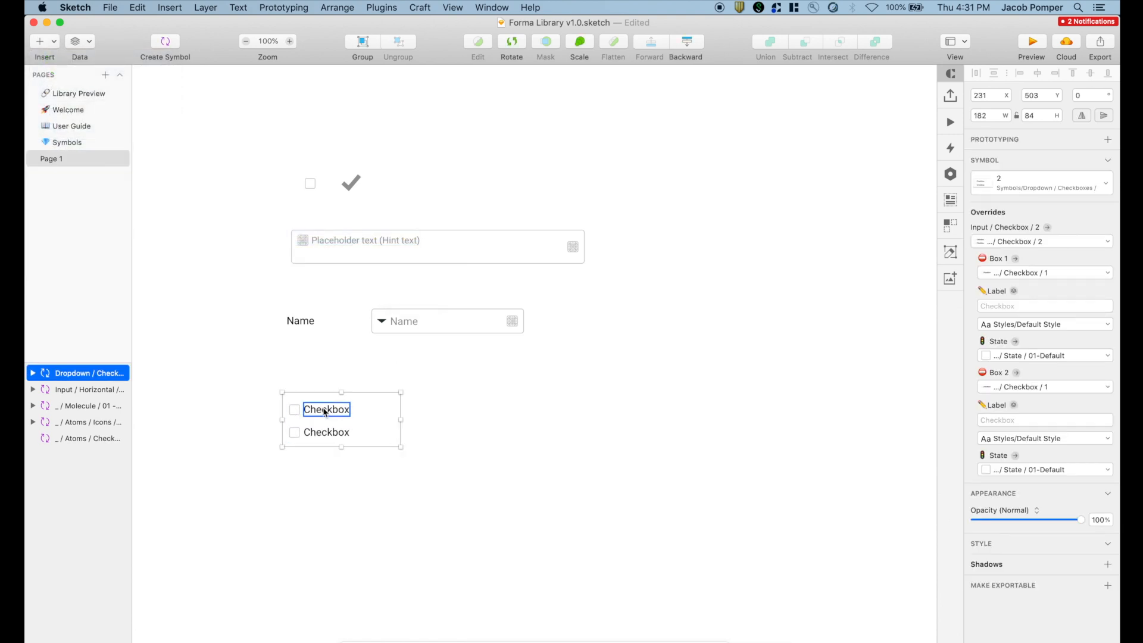
# - Label the two checkboxes 'Yes' and 'No'
pyautogui.doubleClick(327, 411)
pyautogui.click(429, 426)
pyautogui.click(318, 411)
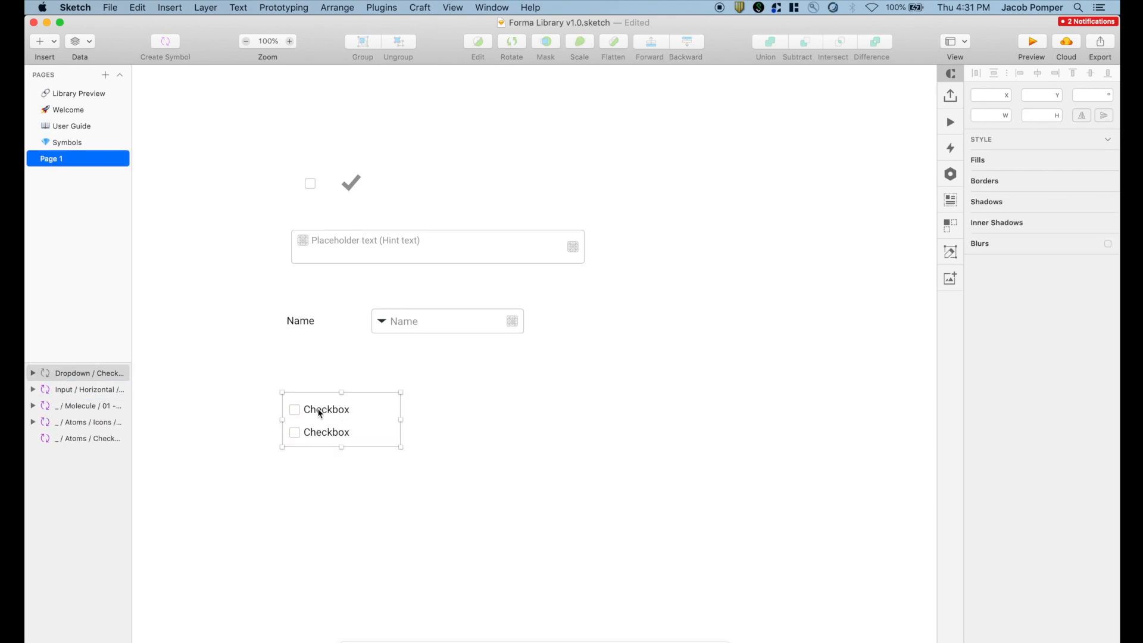
pyautogui.doubleClick(337, 413)
pyautogui.click(1015, 243)
pyautogui.write('Yes')
pyautogui.press('Tab')
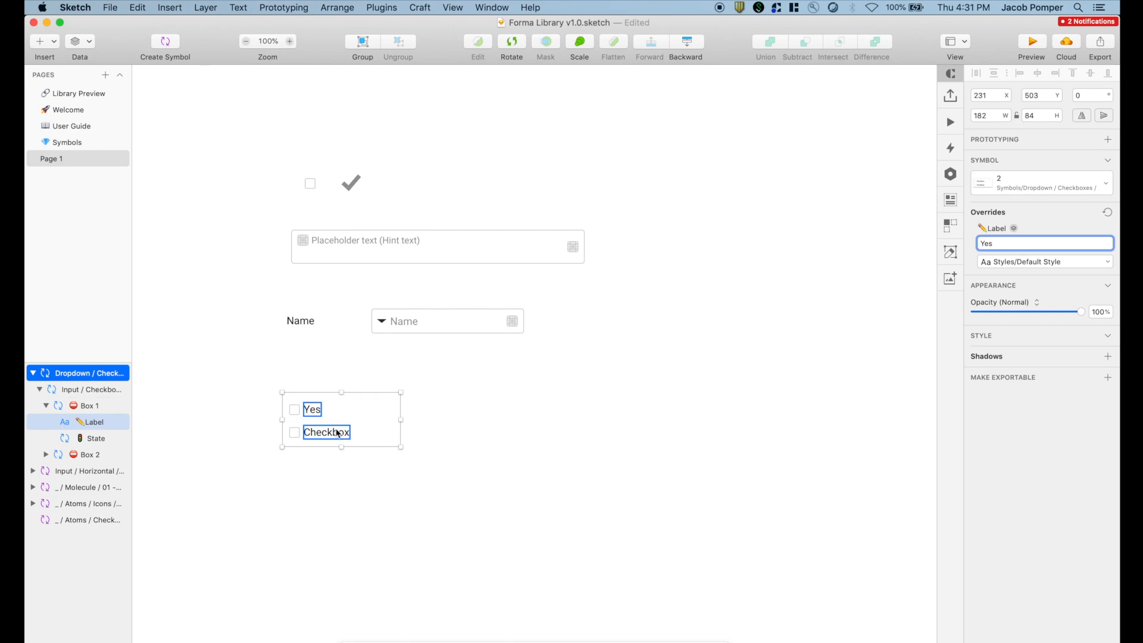
pyautogui.click(1038, 244)
pyautogui.write('No')
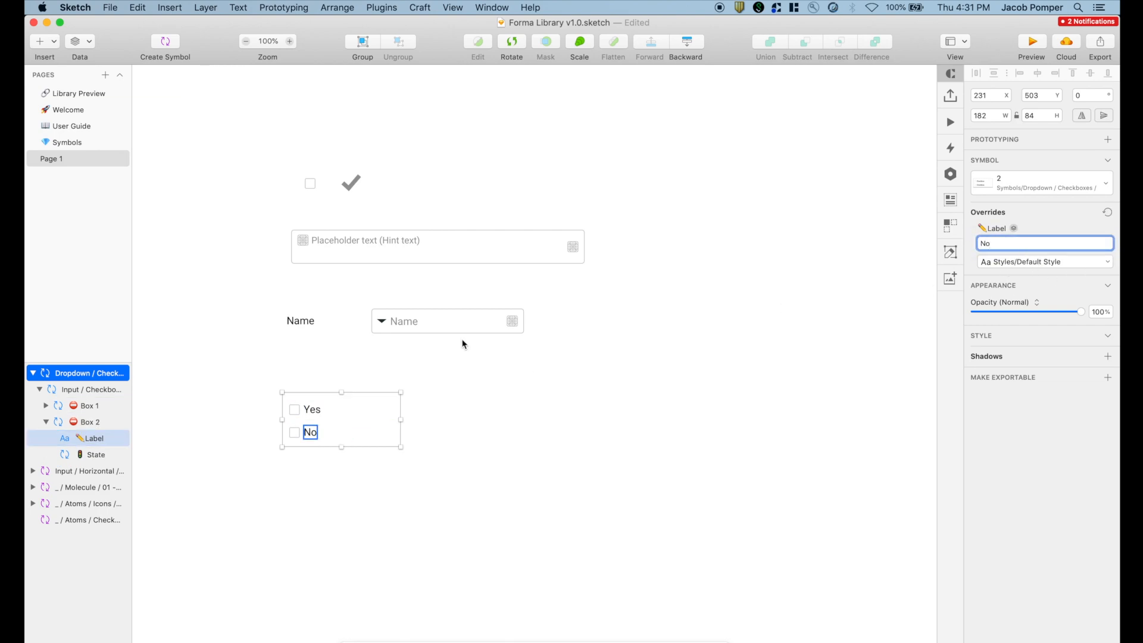
# - Set the Yes checkbox's state to 02-Selected
pyautogui.click(294, 412)
pyautogui.click(1051, 243)
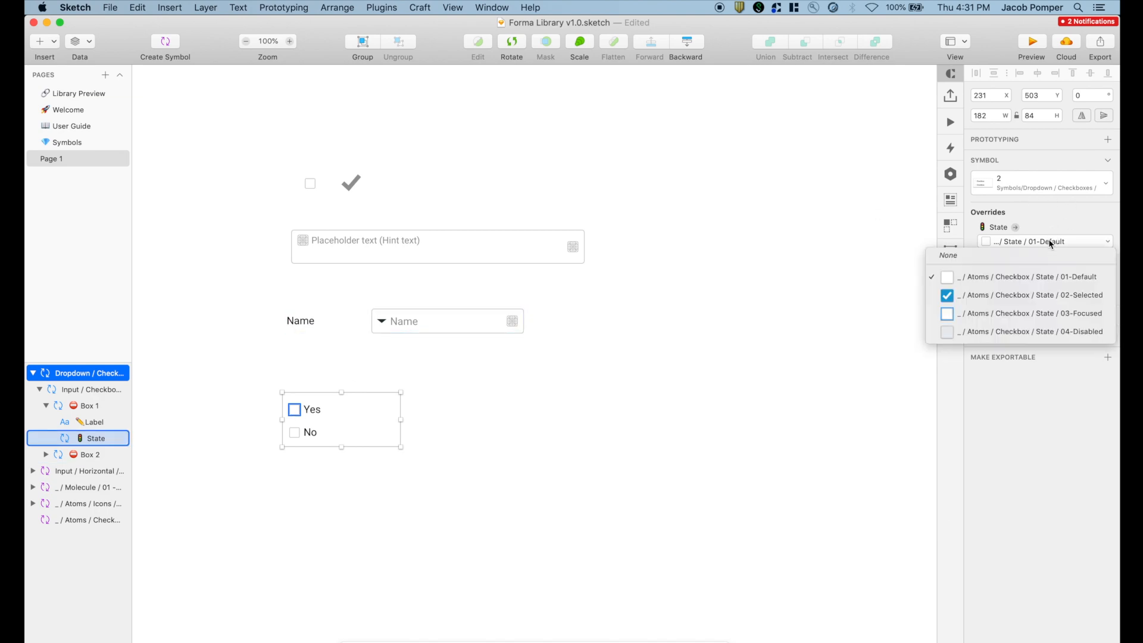
pyautogui.click(997, 295)
pyautogui.click(642, 421)
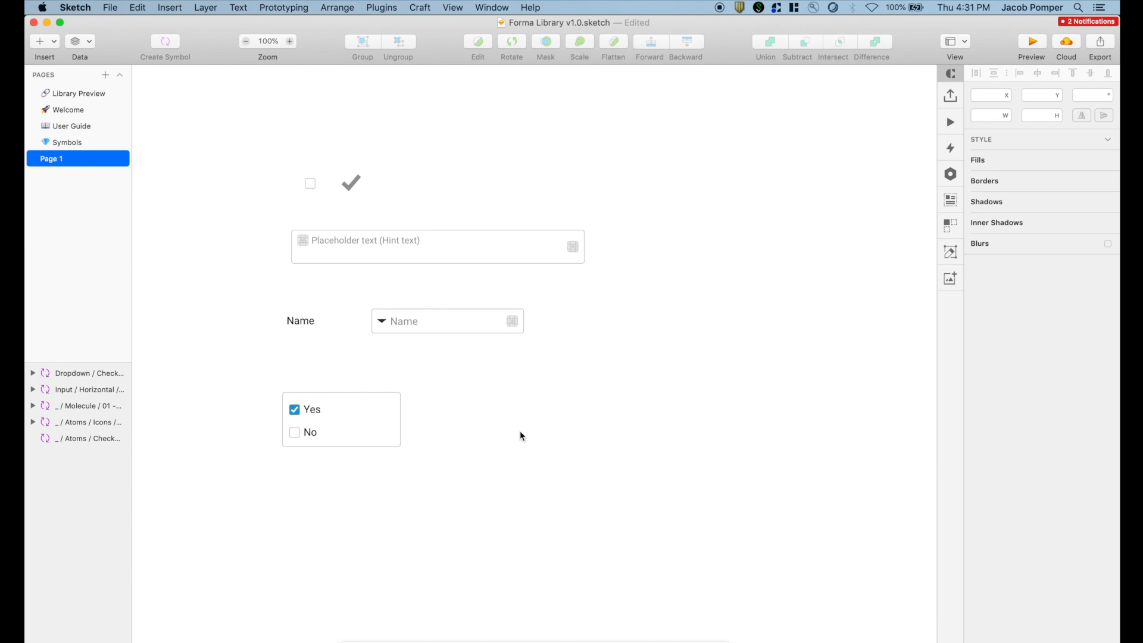
pyautogui.scroll(-1, 520, 432)
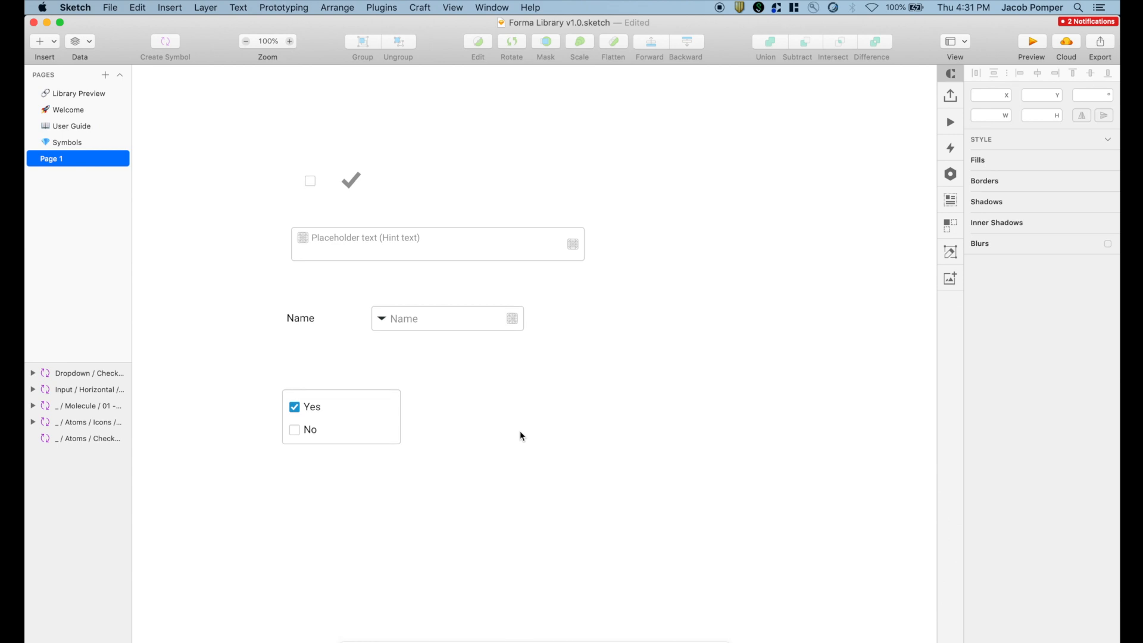